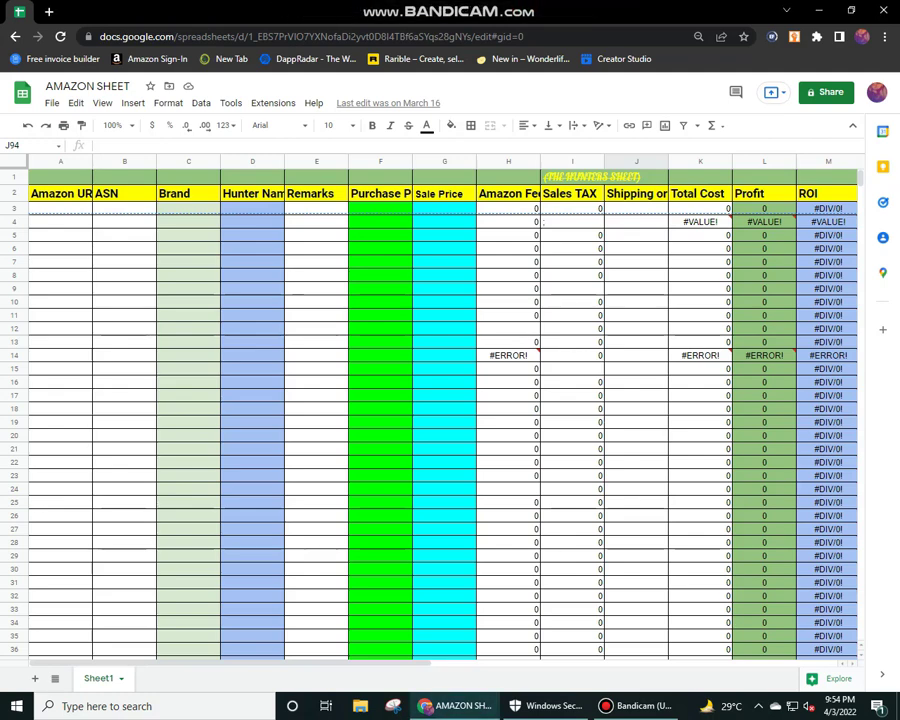
- Open Google Sheets in a new browser tab and create a blank spreadsheet
key("ctrl+t")
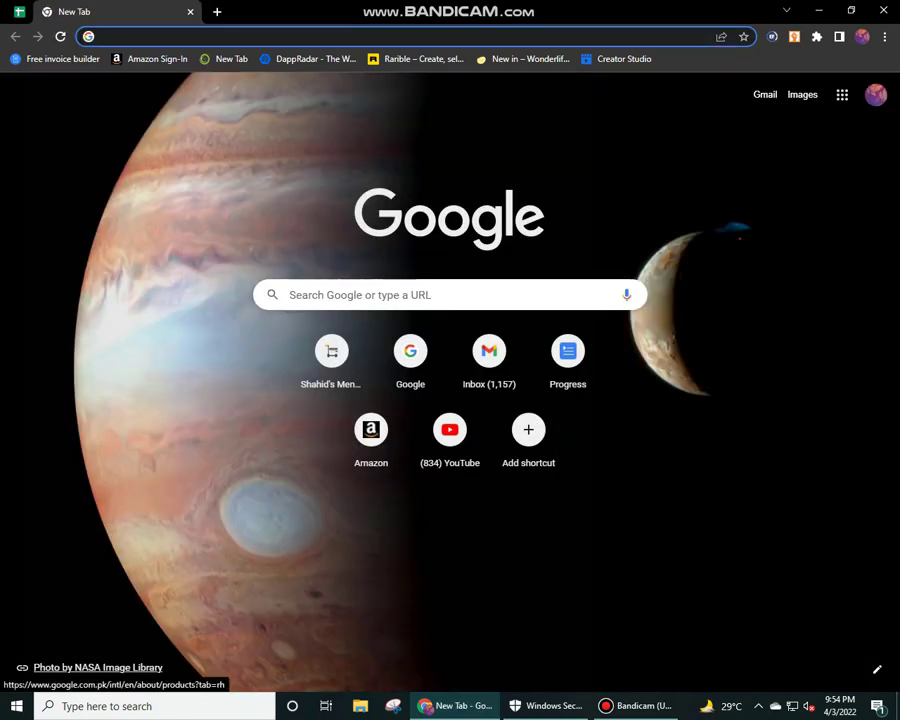
left_click(842, 94)
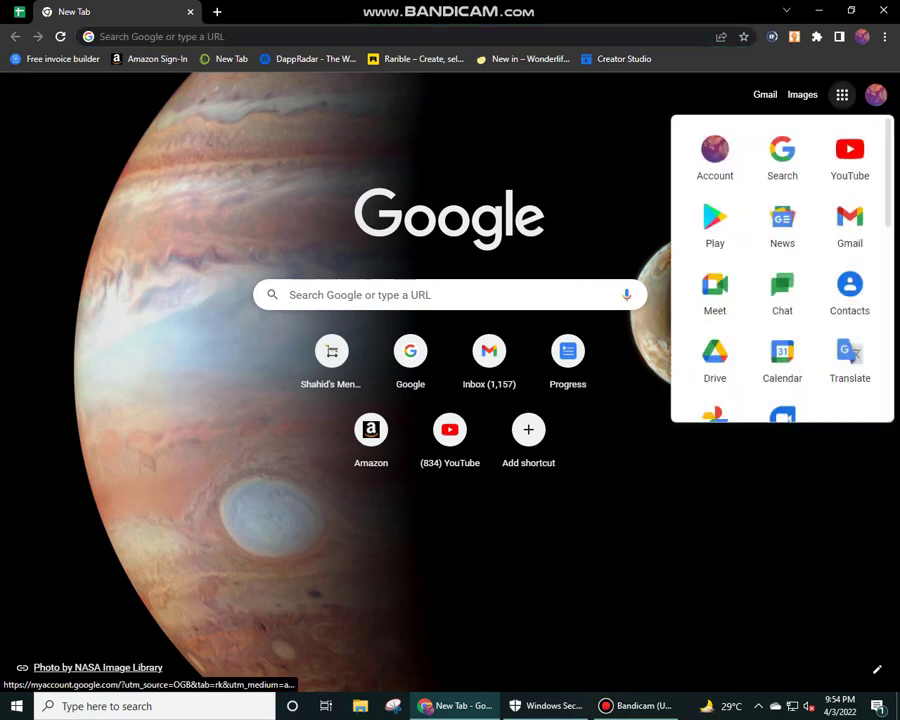
scroll(840, 200, "down", 2)
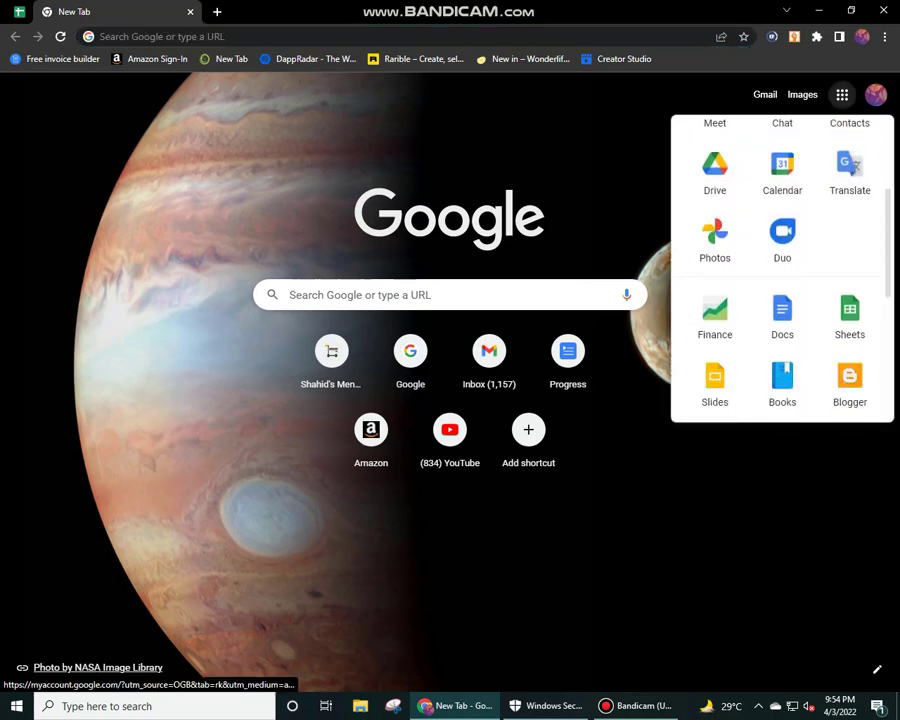
left_click(850, 315)
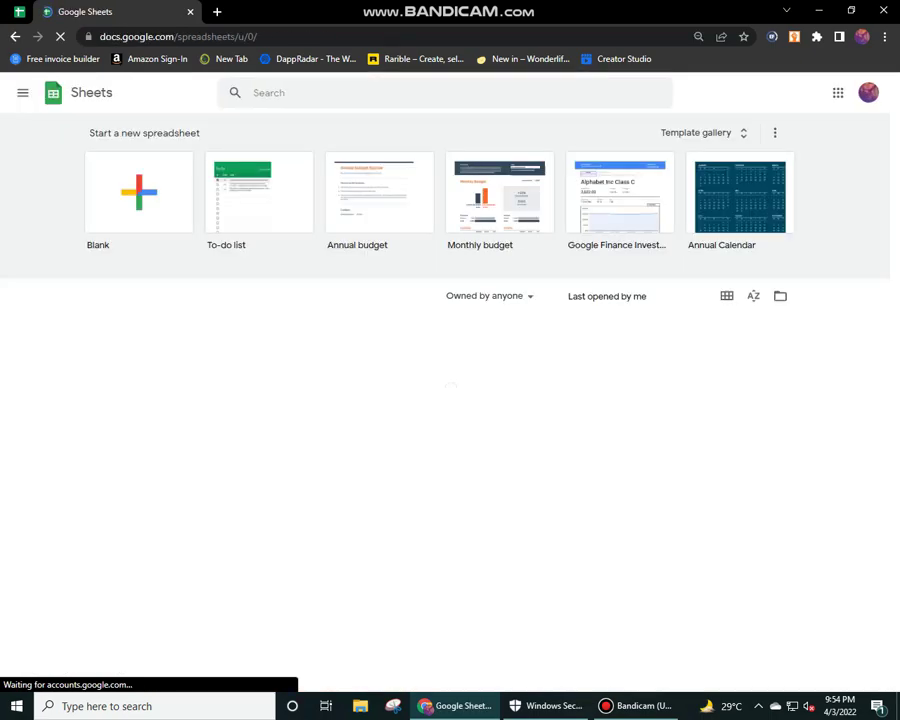
left_click(139, 192)
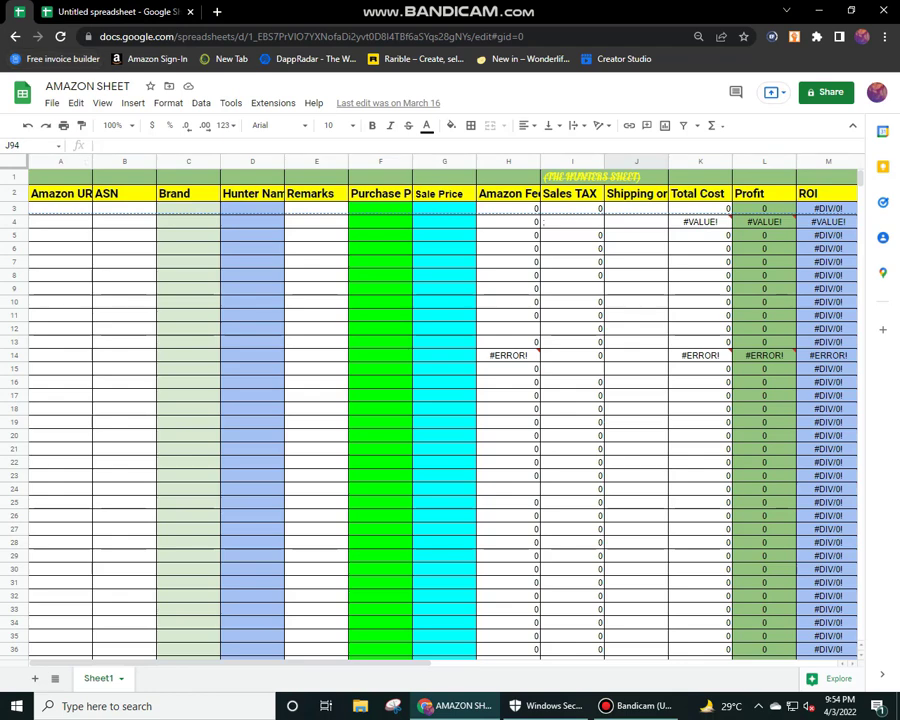
- Copy the green title row 1 from AMAZON SHEET and paste it into row 1 of the untitled spreadsheet
right_click(14, 180)
key("Escape")
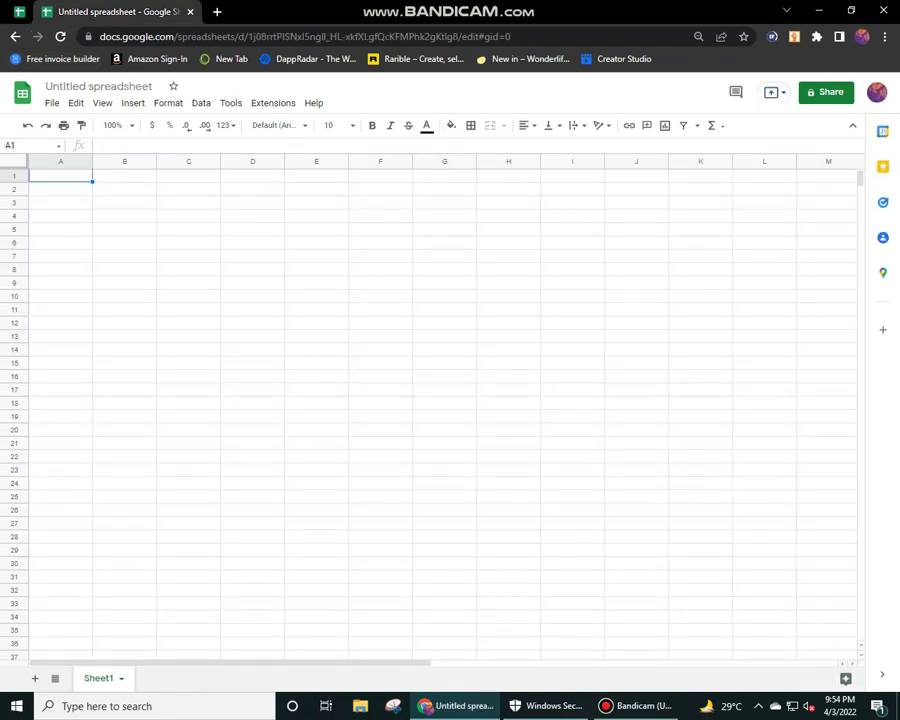
right_click(14, 176)
left_click(56, 225)
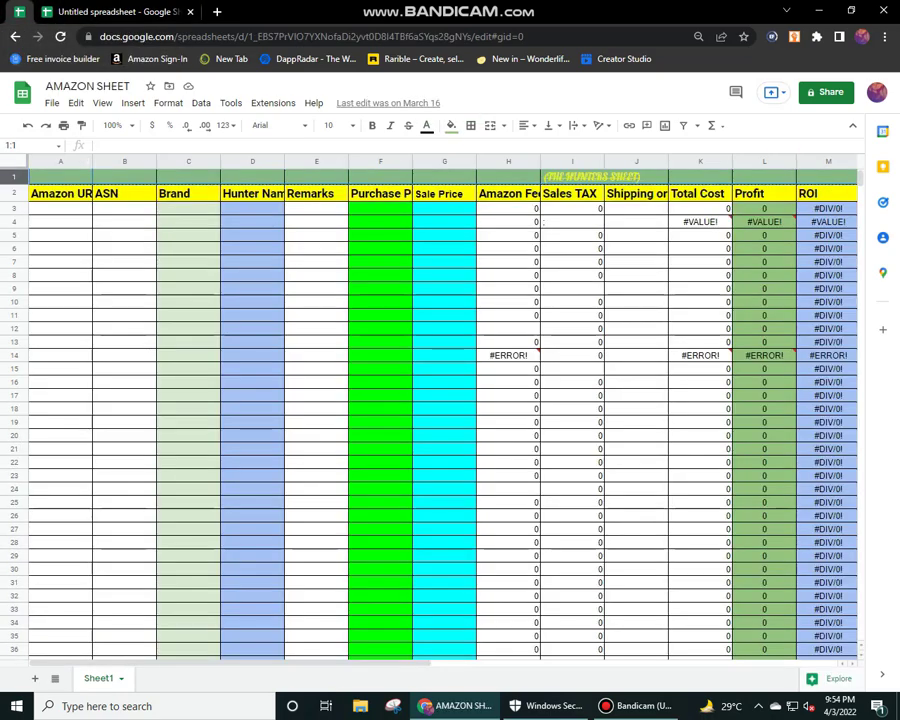
- Copy the yellow header row 2 from AMAZON SHEET and paste it into row 2 of the untitled spreadsheet
right_click(14, 193)
key("Escape")
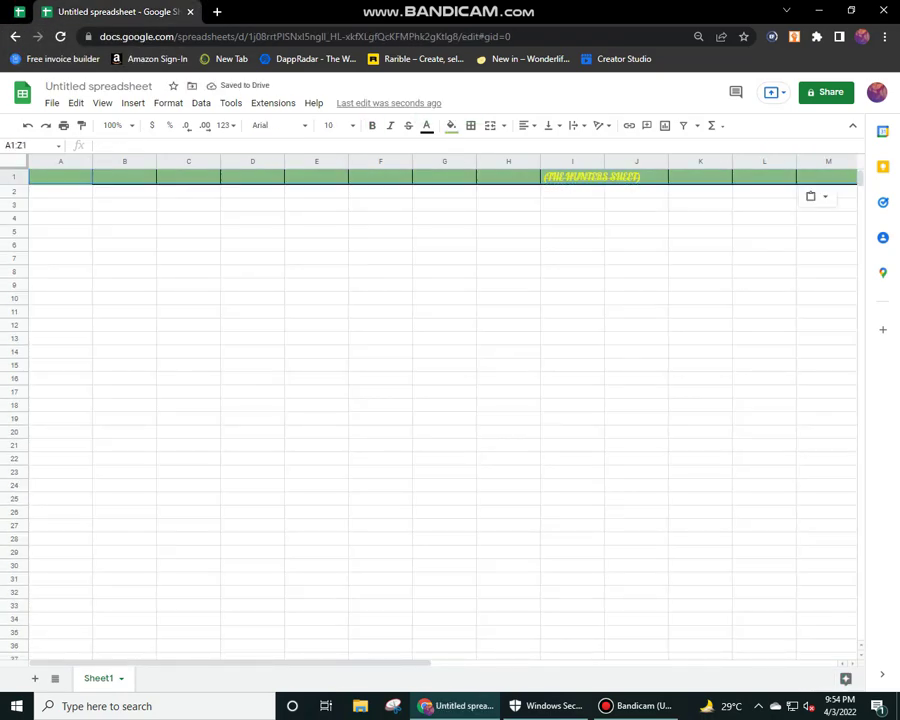
right_click(14, 193)
left_click(50, 247)
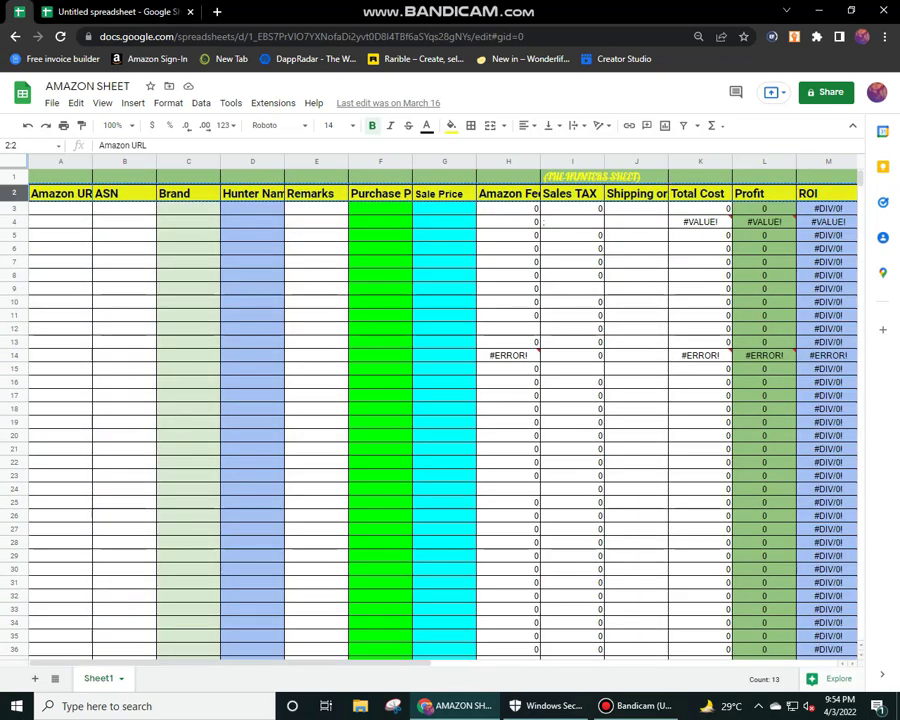
- Copy rows 3 through 77 of AMAZON SHEET and return to the untitled spreadsheet
scroll(430, 415, "down", 15)
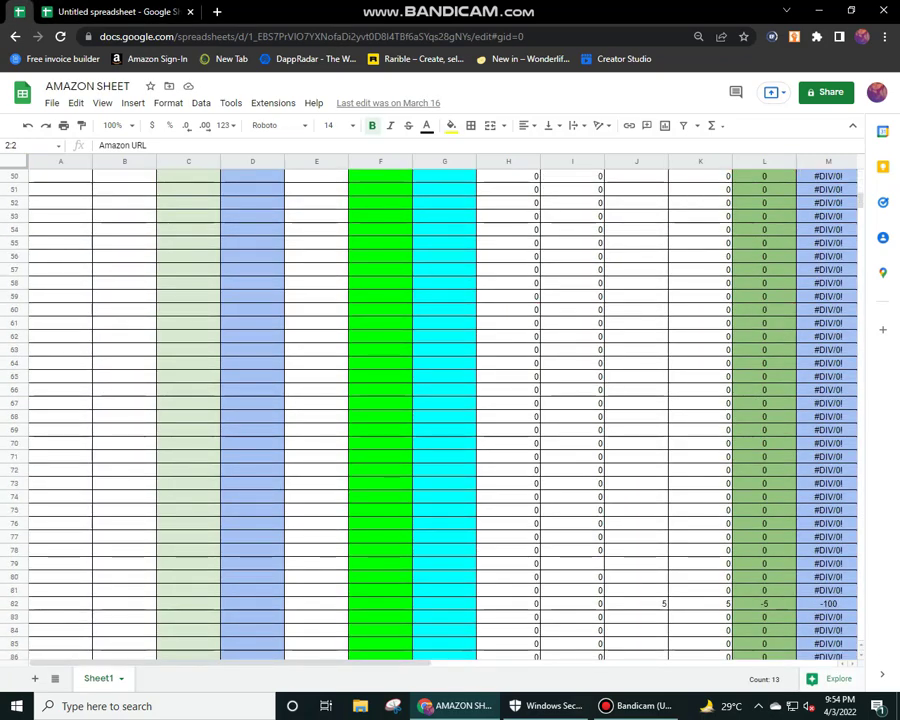
scroll(605, 300, "down", 20)
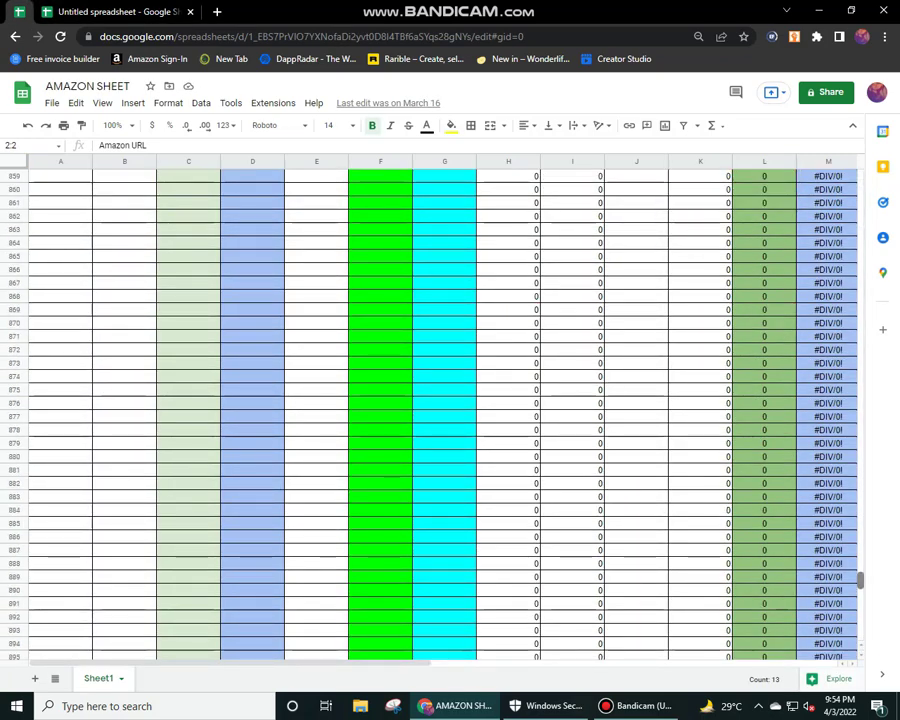
scroll(605, 300, "up", 20)
scroll(430, 415, "up", 20)
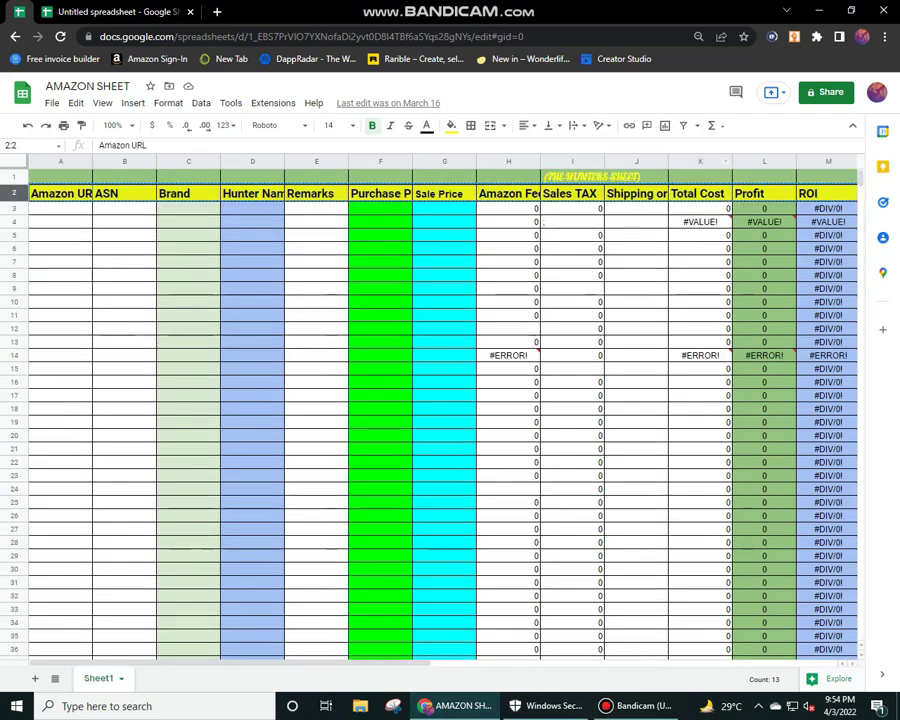
left_click(14, 208)
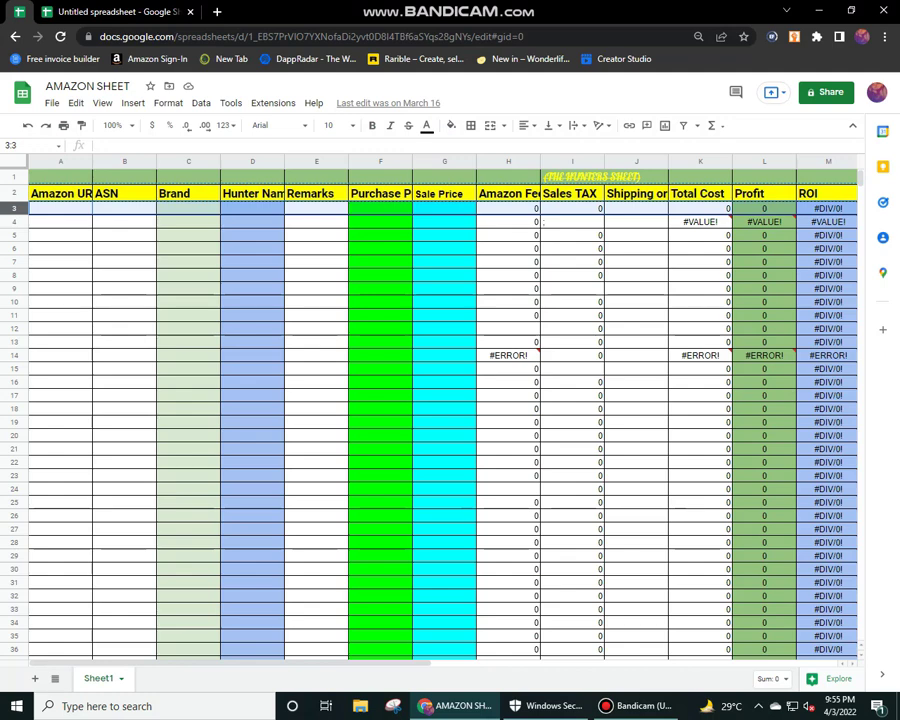
key("shift+Down")
key("shift+Down")
key("shift+Down")
key("shift+Down")
key("shift+Down")
key("shift+Down")
key("shift+Down")
key("shift+Down")
key("shift+Down")
key("shift+Down")
key("shift+Down")
key("shift+Down")
key("shift+Down")
key("shift+Down")
key("shift+Down")
key("shift+Down")
key("shift+Down")
key("shift+Down")
key("shift+Down")
key("shift+Down")
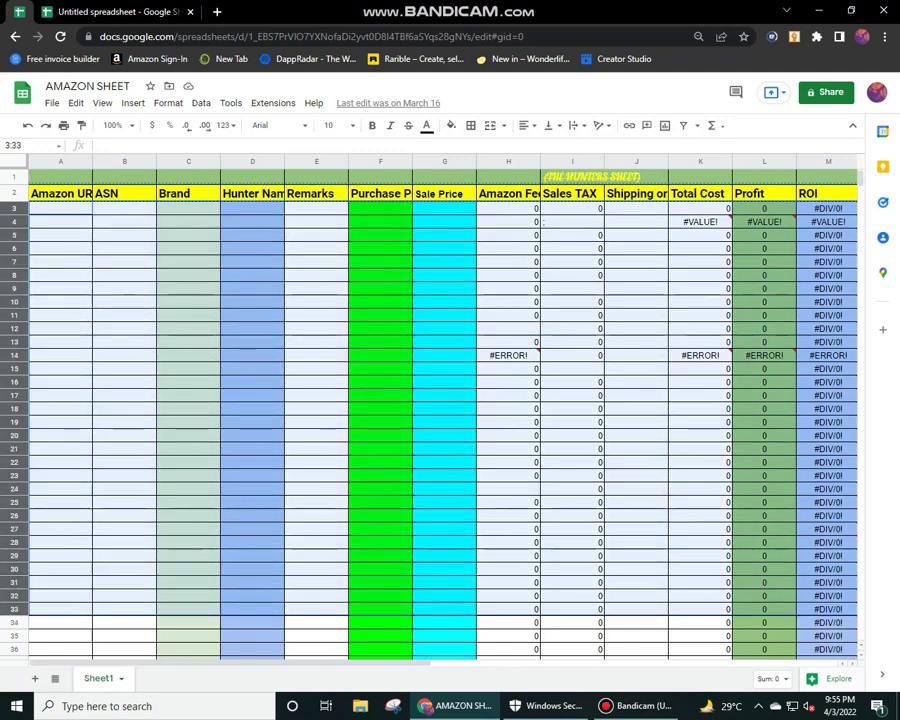
key("shift+Down")
key("shift+Down")
key("shift+Down")
key("shift+Down")
key("shift+Down")
key("shift+Down")
key("shift+Down")
key("shift+Down")
key("shift+Down")
key("shift+Down")
key("shift+Down")
key("shift+Down")
key("shift+Down")
key("shift+Down")
key("shift+Down")
key("shift+Down")
key("shift+Down")
key("shift+Down")
key("shift+Down")
key("shift+Down")
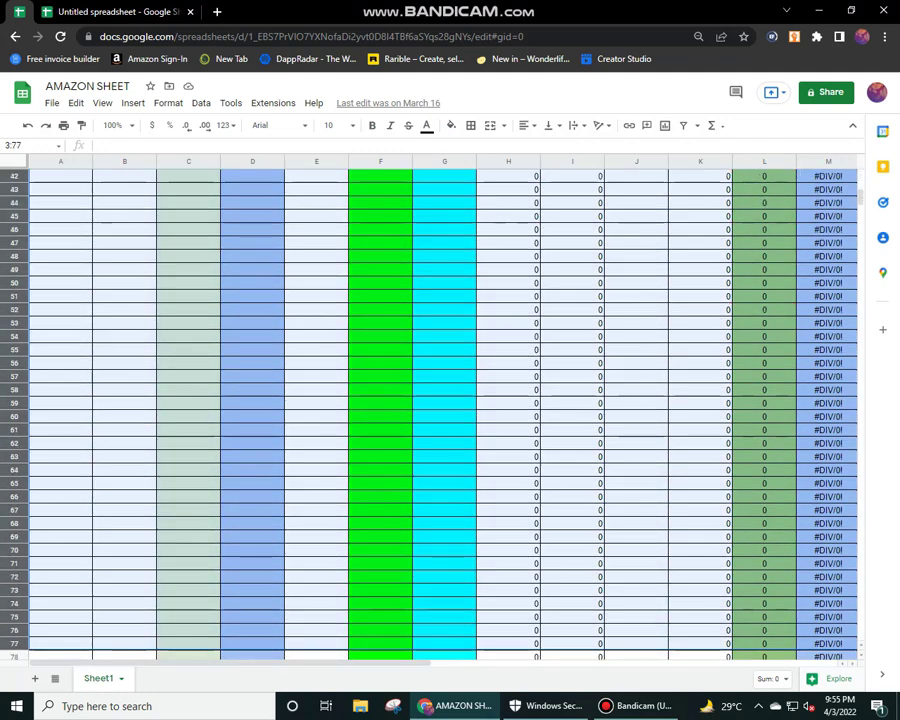
right_click(82, 236)
left_click(121, 269)
key("alt+Tab")
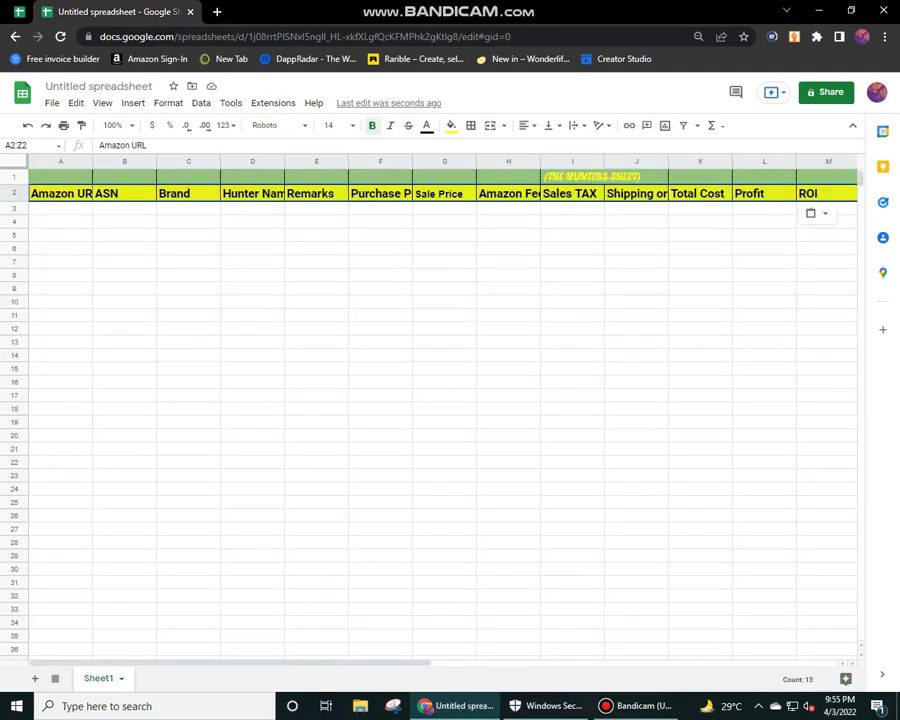
right_click(167, 262)
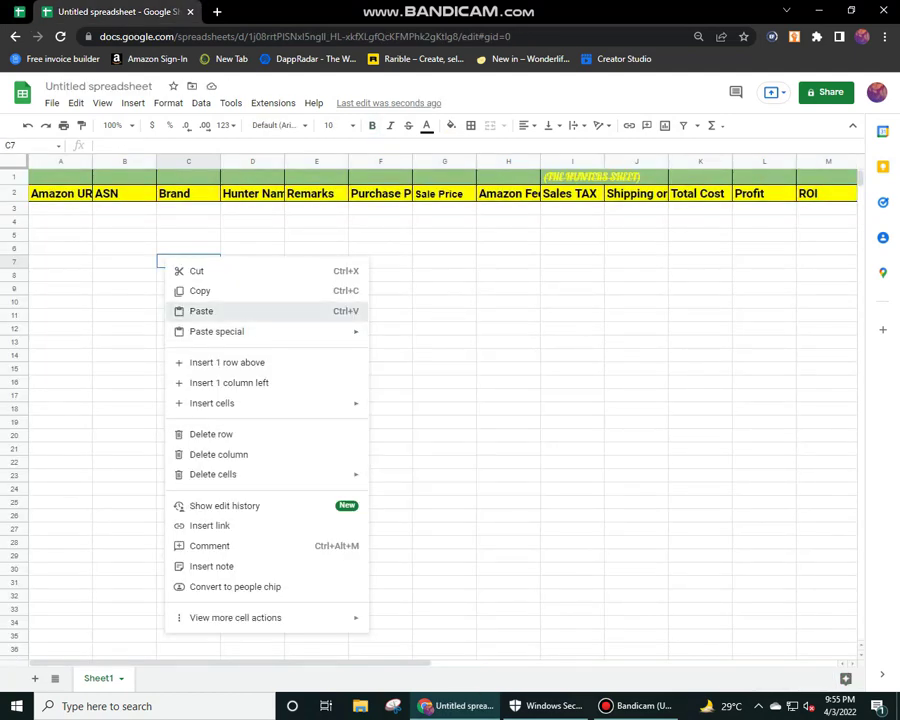
left_click(201, 311)
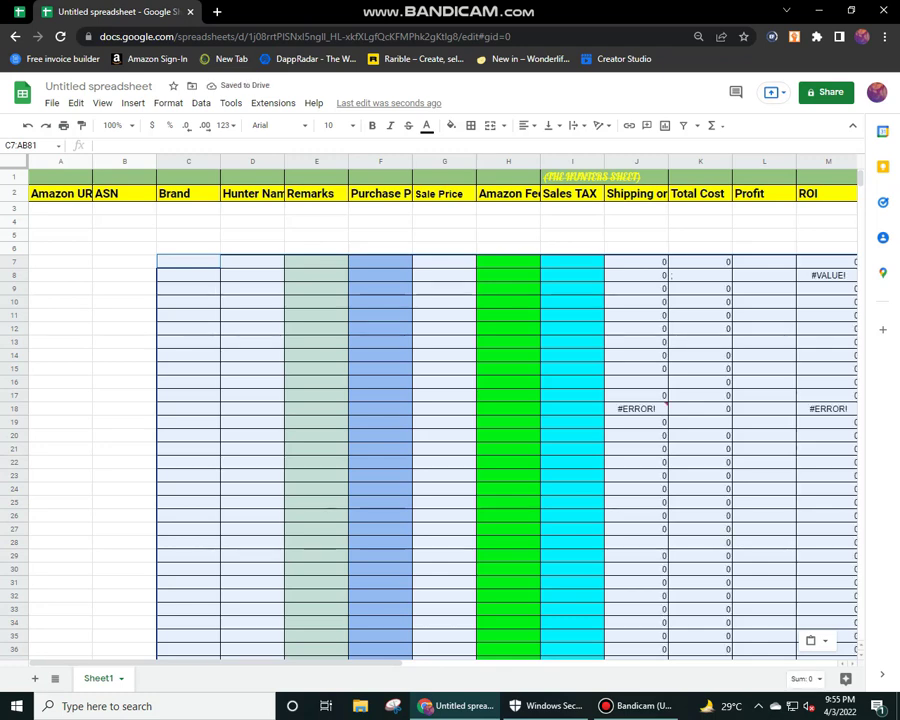
key("ctrl+z")
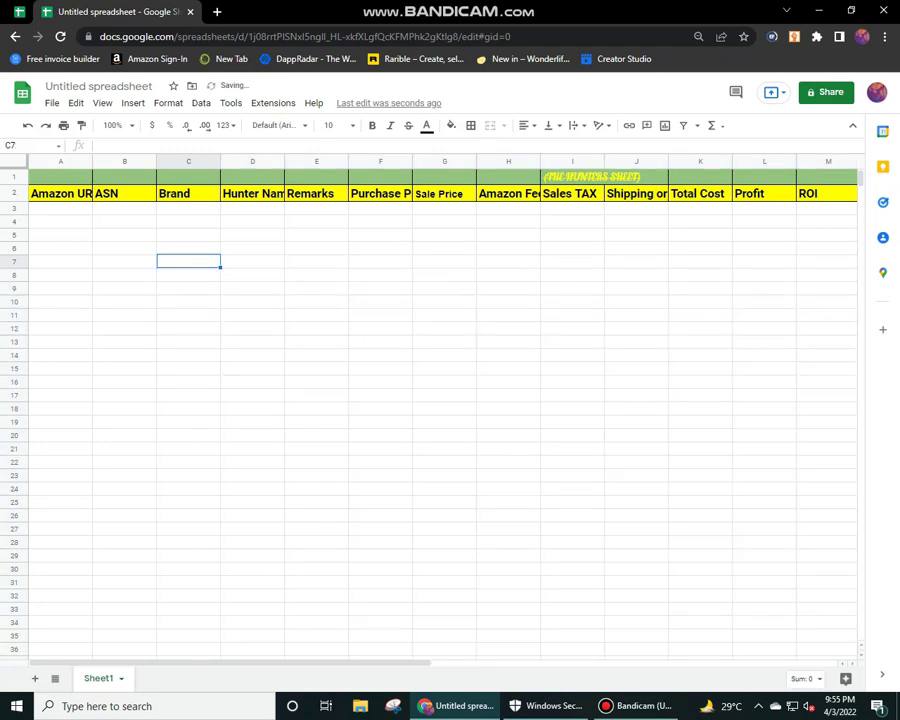
- Paste the copied rows into the untitled spreadsheet starting at row 3, directly below the headers
right_click(14, 208)
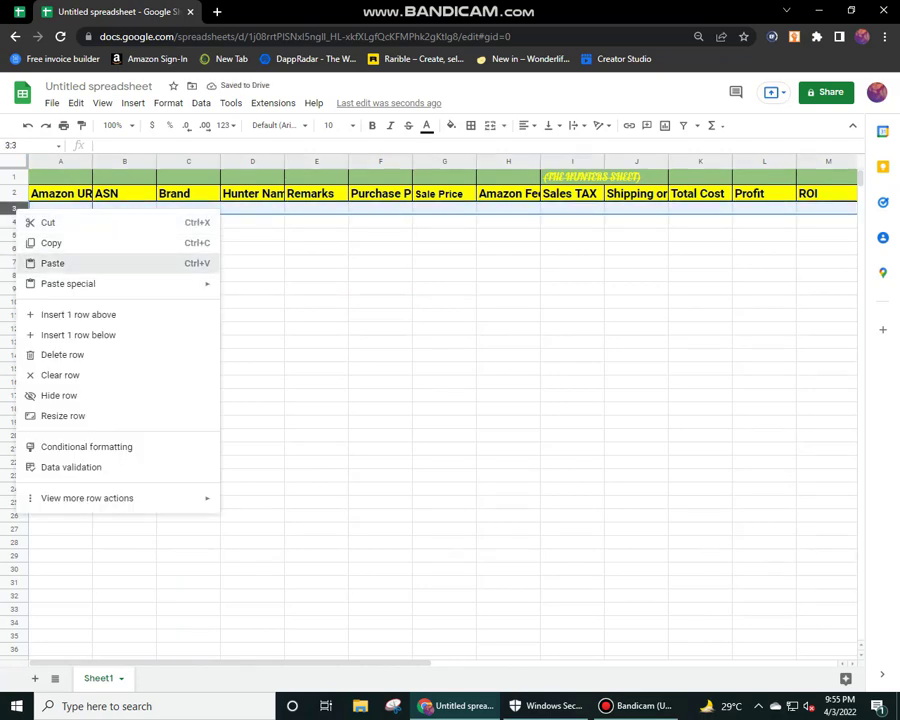
left_click(52, 263)
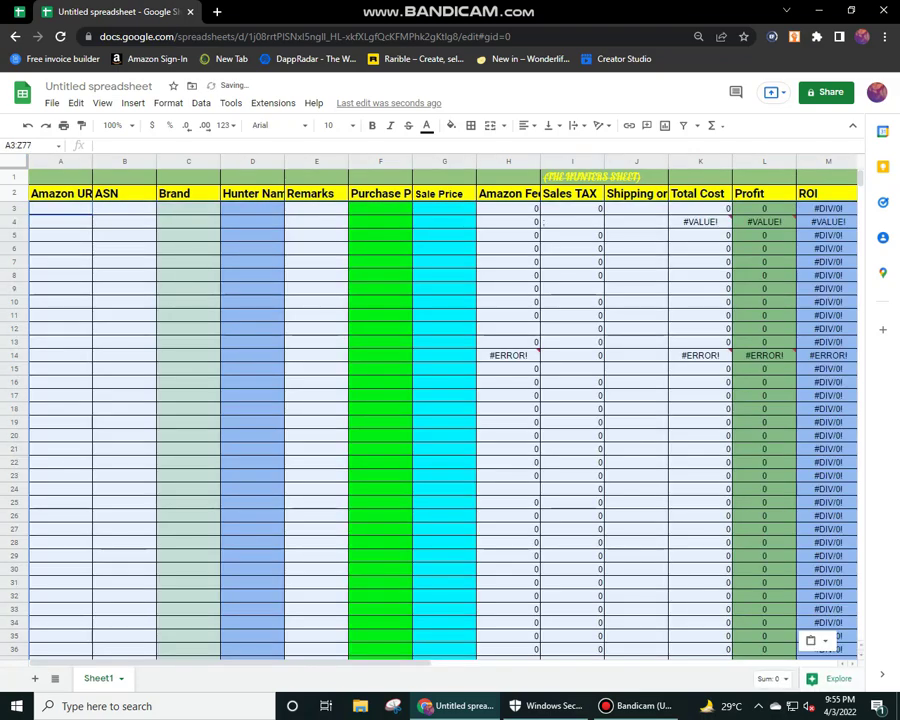
scroll(445, 410, "down", 7)
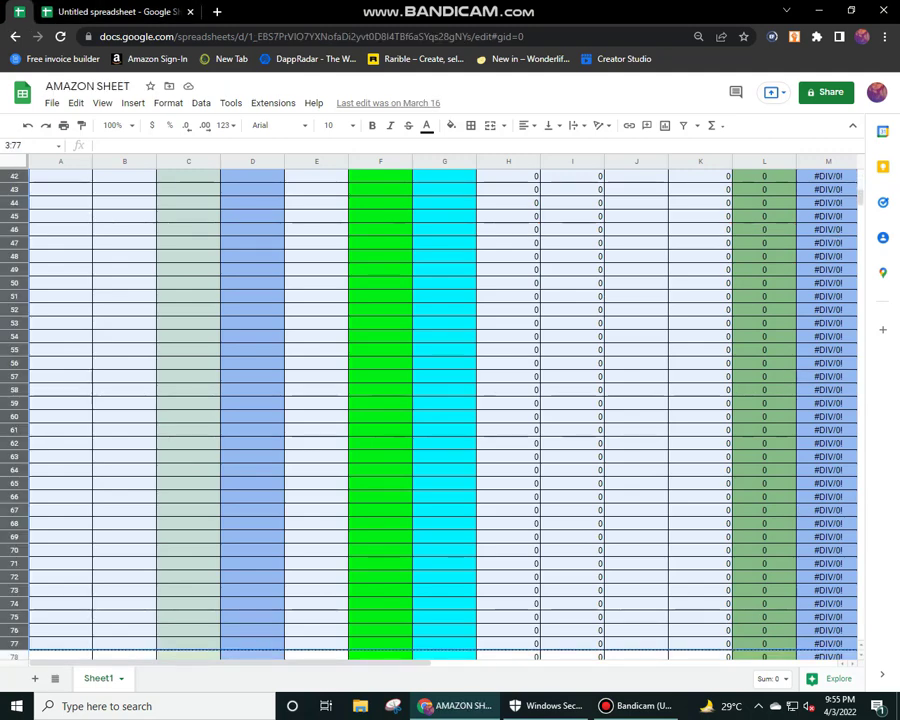
left_click(444, 323)
scroll(445, 410, "up", 8)
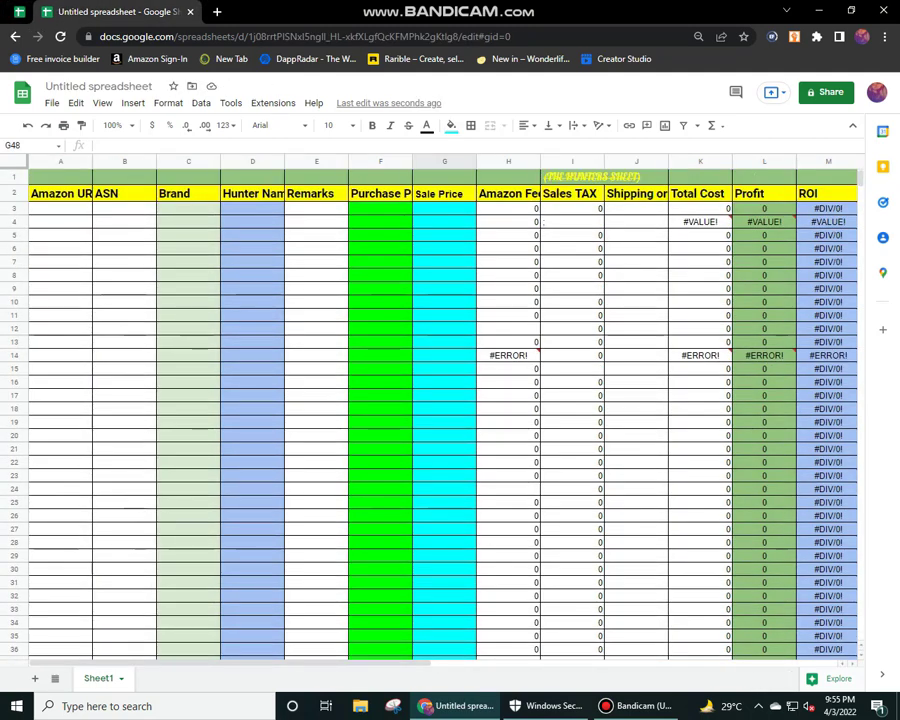
- Open amazon.com in a new browser tab
key("ctrl+t")
type("amaz")
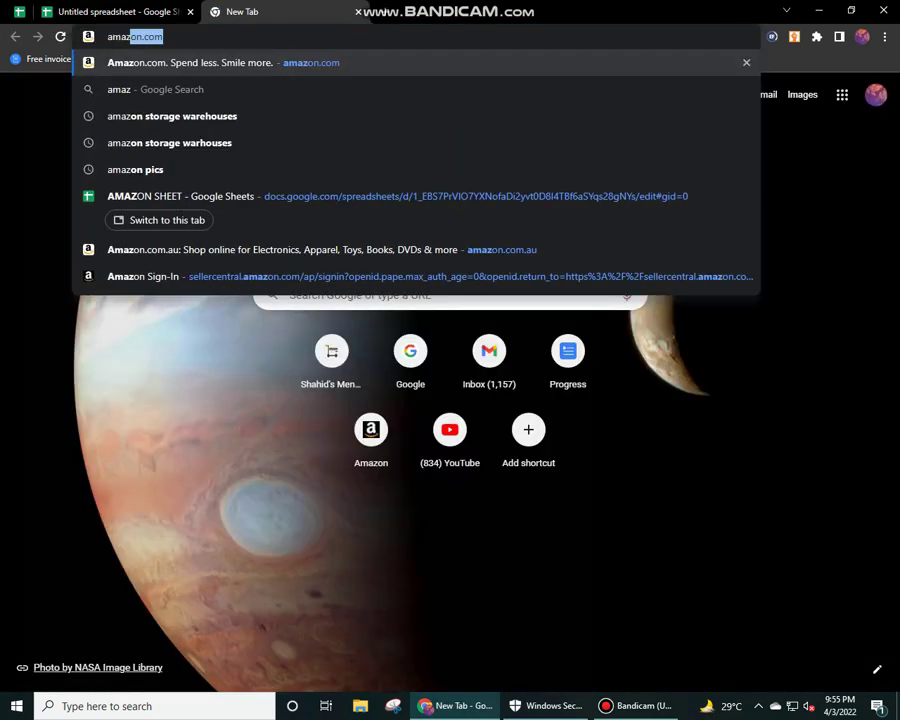
key("Return")
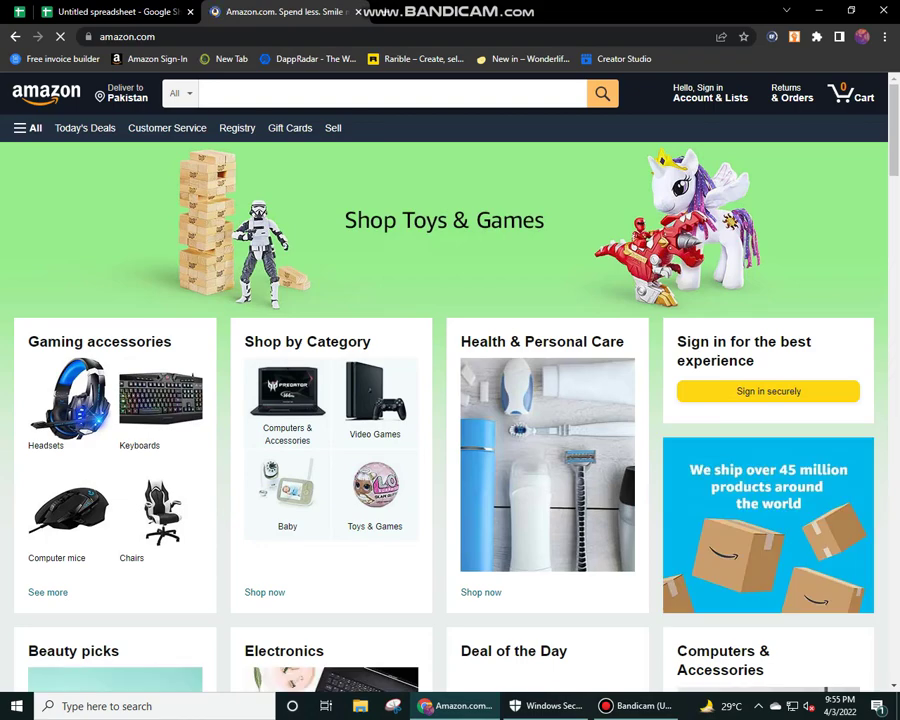
- Go to the Sweatshirts category under Comfy styles for her and open the Hanes Women's EcoSmart Crewneck Sweatshirt product
scroll(710, 300, "down", 3)
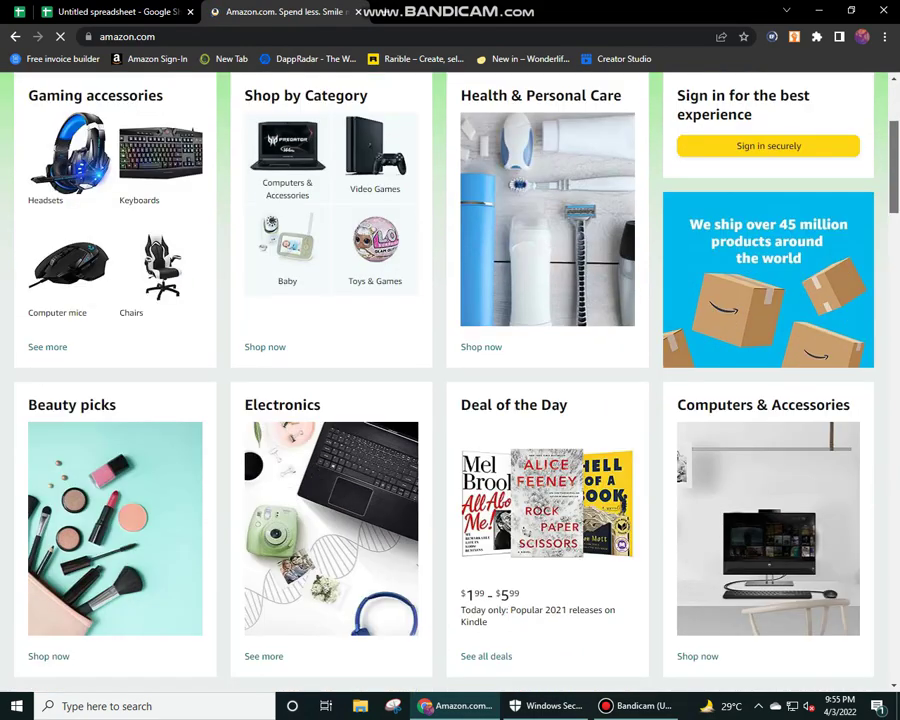
scroll(72, 285, "up", 3)
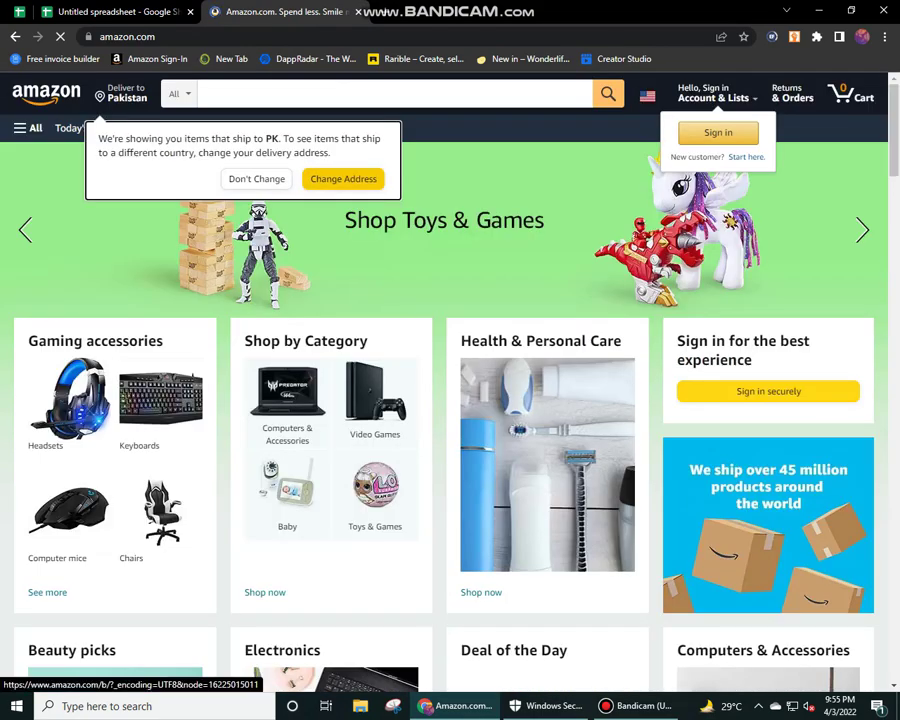
scroll(450, 400, "down", 8)
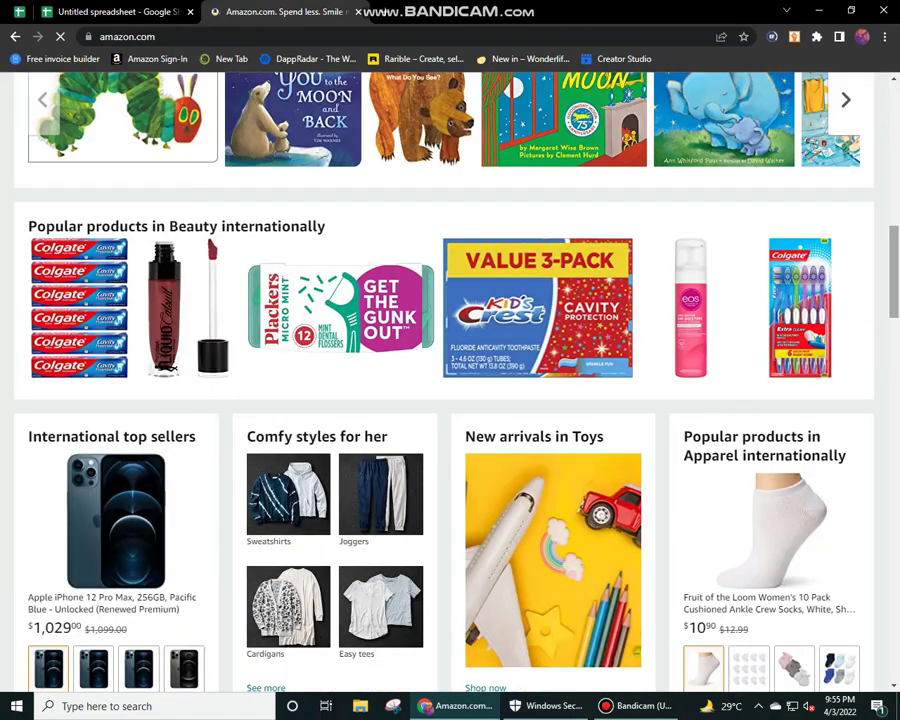
left_click(288, 494)
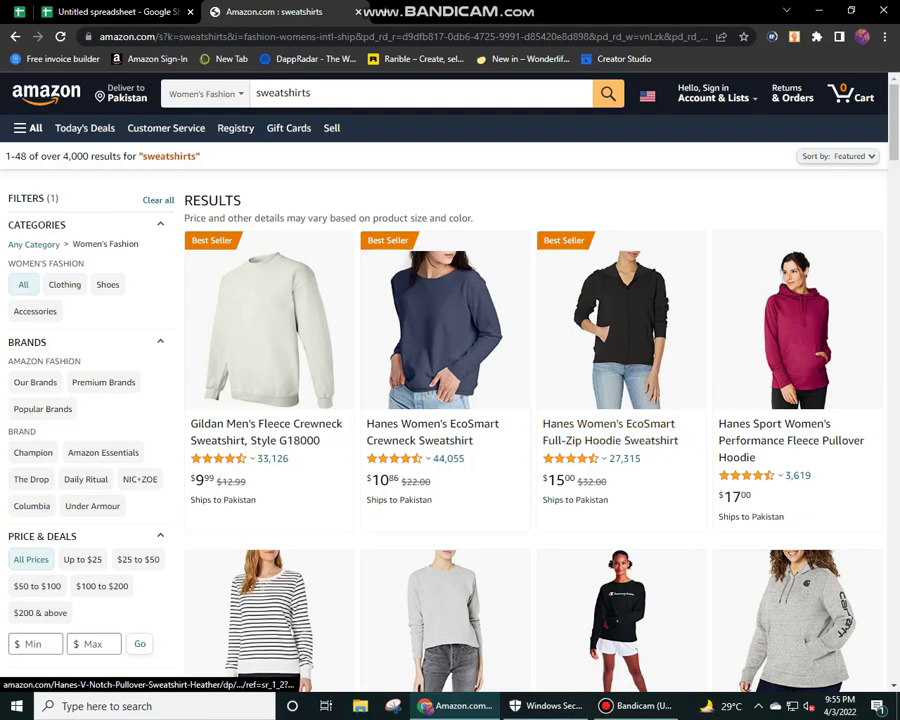
left_click(404, 338)
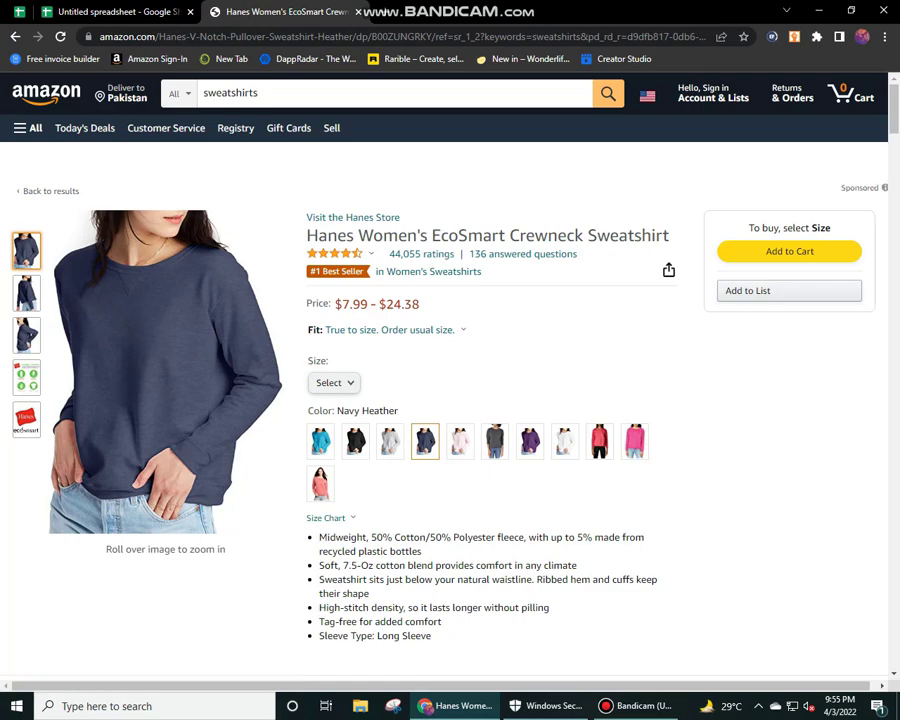
- Examine the lower and upper prices of the Hanes sweatshirt on its product page
double_click(350, 304)
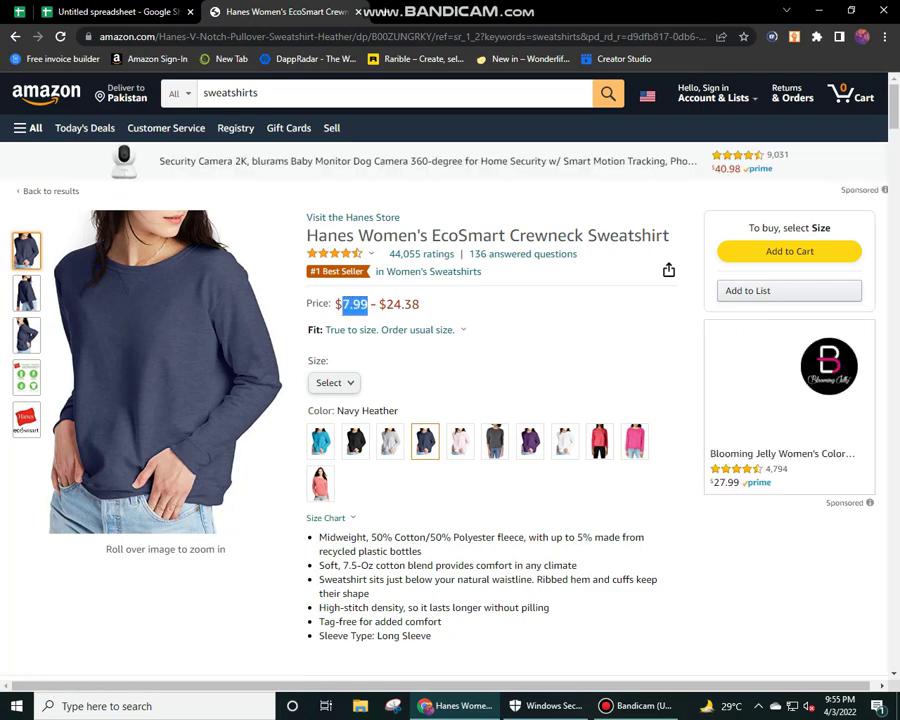
scroll(450, 380, "down", 1)
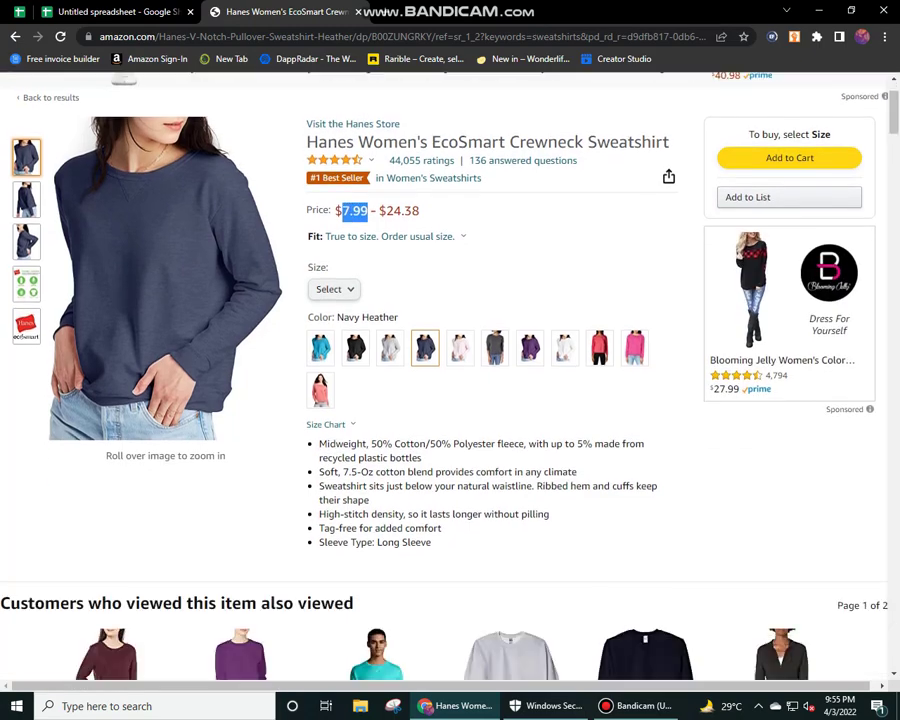
left_click(399, 210)
double_click(399, 210)
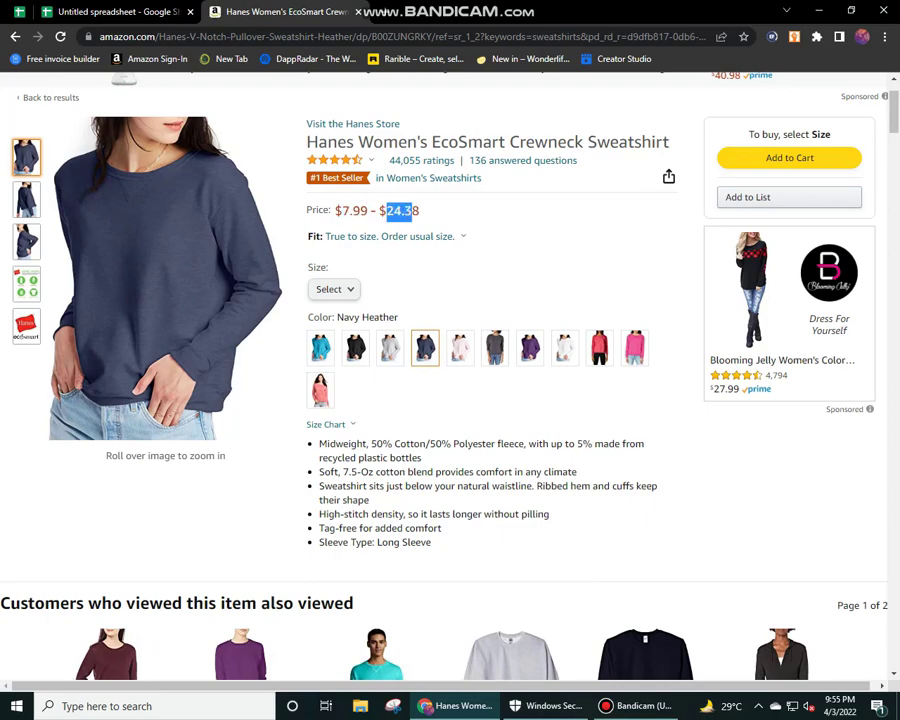
left_click(390, 236)
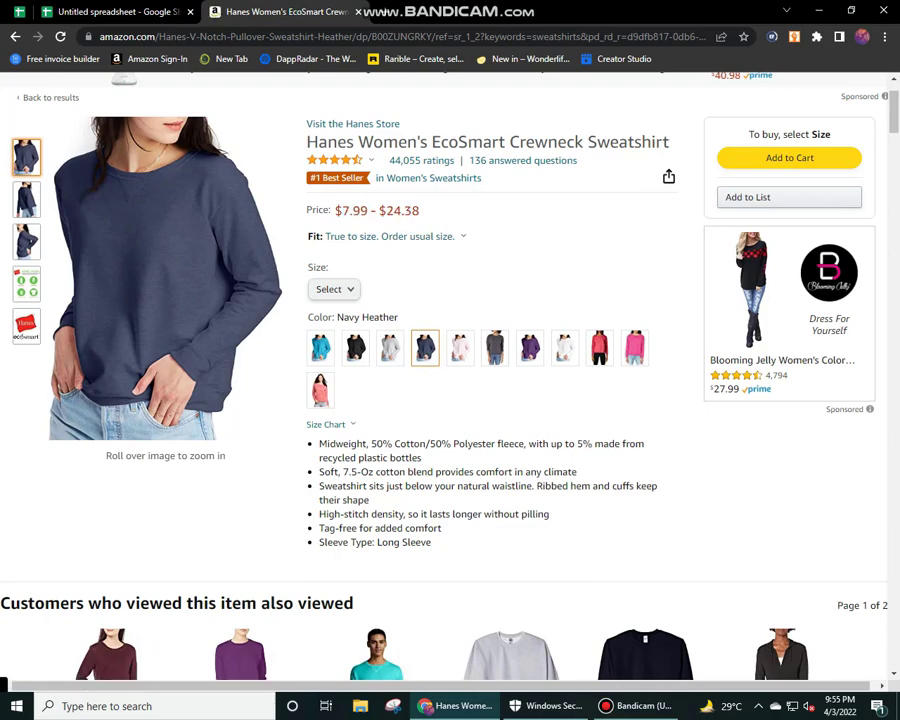
scroll(390, 236, "up", 1)
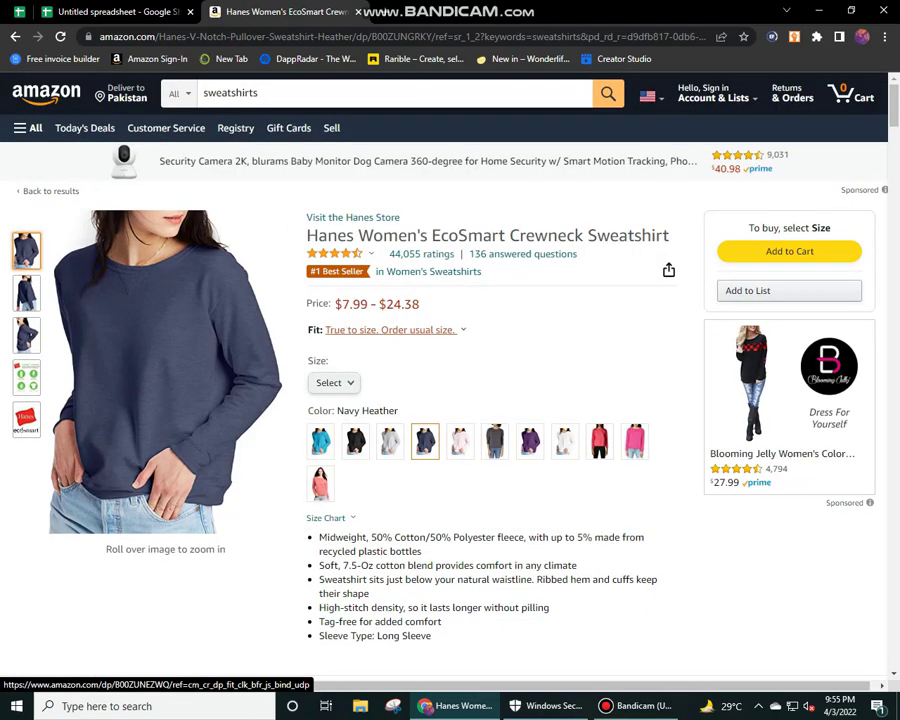
- Copy the ASIN B07WWZM89C from the Product details section of the Hanes sweatshirt page
mouse_move(193, 305)
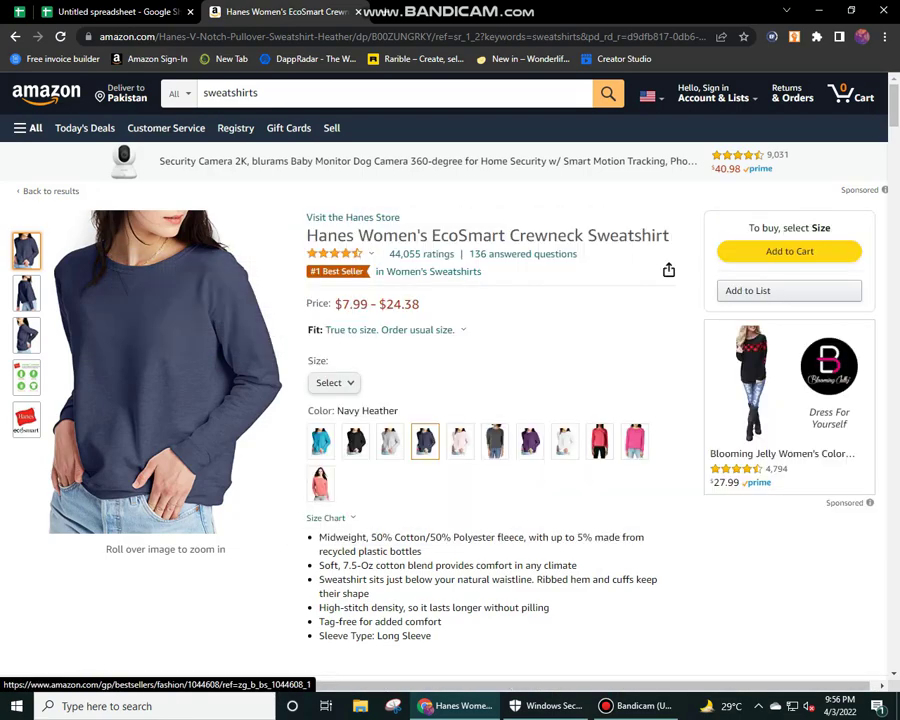
scroll(450, 400, "down", 20)
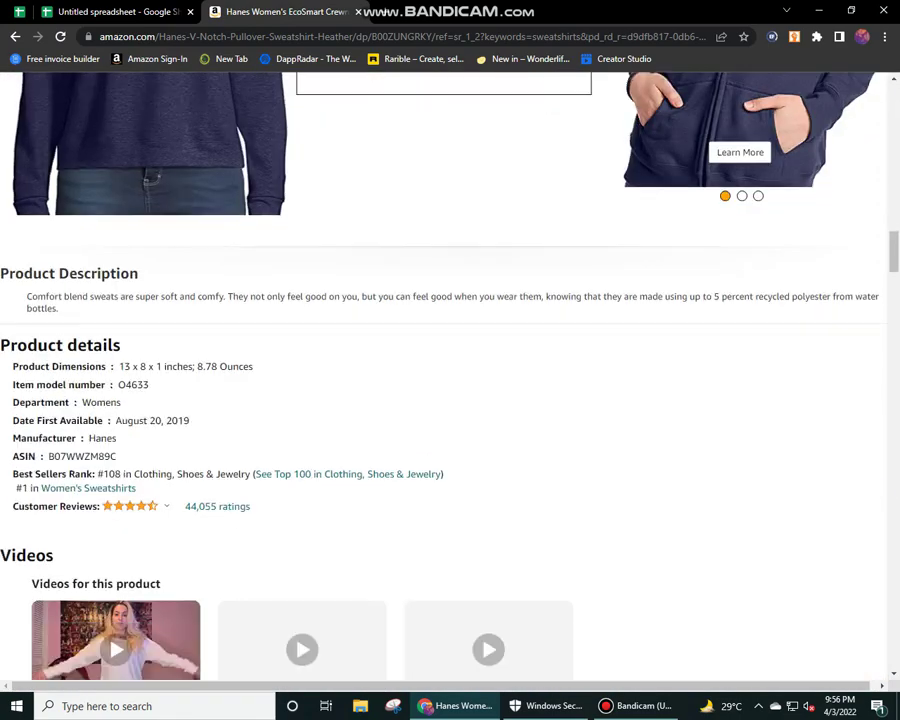
scroll(450, 400, "up", 12)
scroll(450, 400, "down", 7)
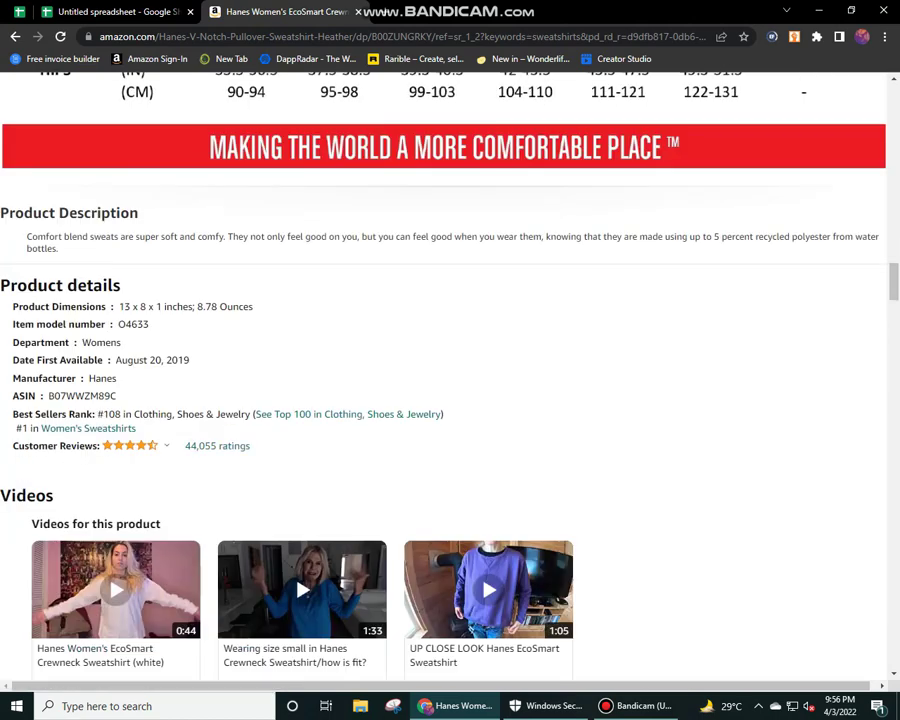
double_click(82, 396)
right_click(104, 398)
left_click(130, 407)
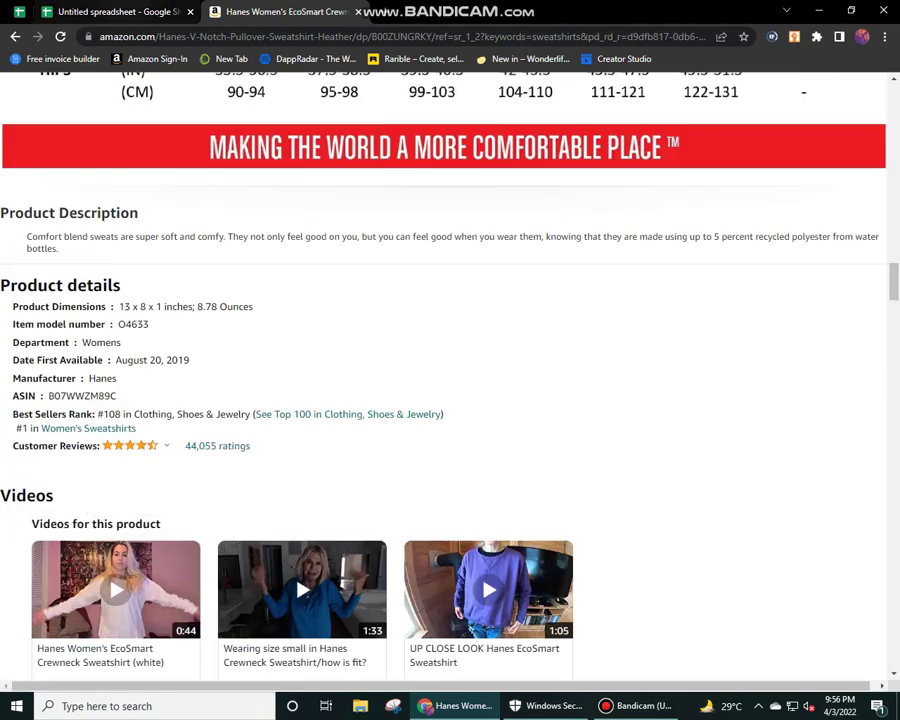
- Paste the copied ASIN into cell B5 of the ASN column in the untitled spreadsheet
key("ctrl+Tab")
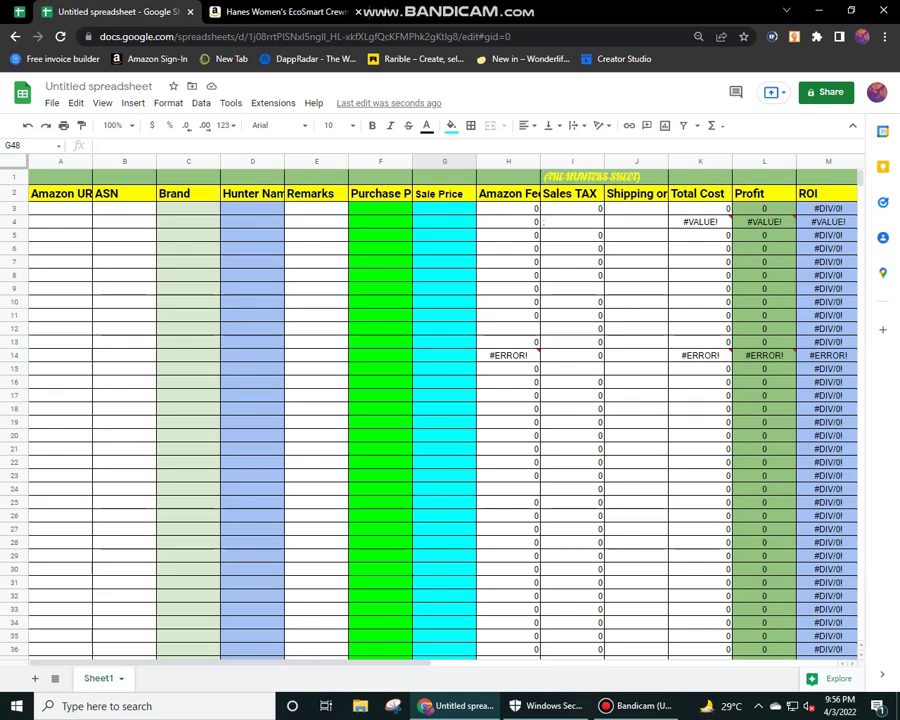
left_click(124, 235)
right_click(116, 236)
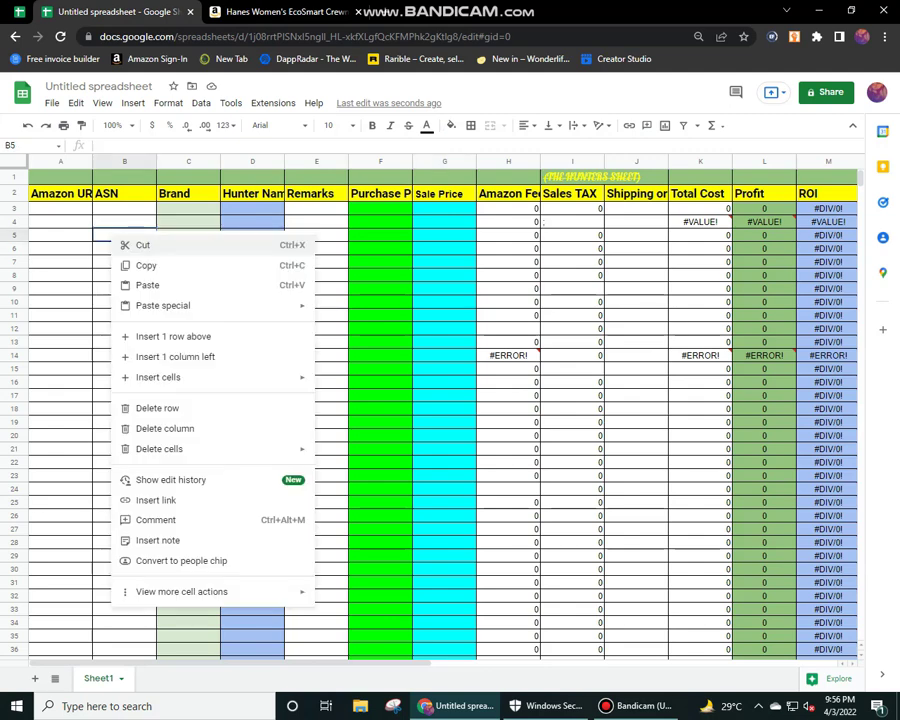
left_click(146, 282)
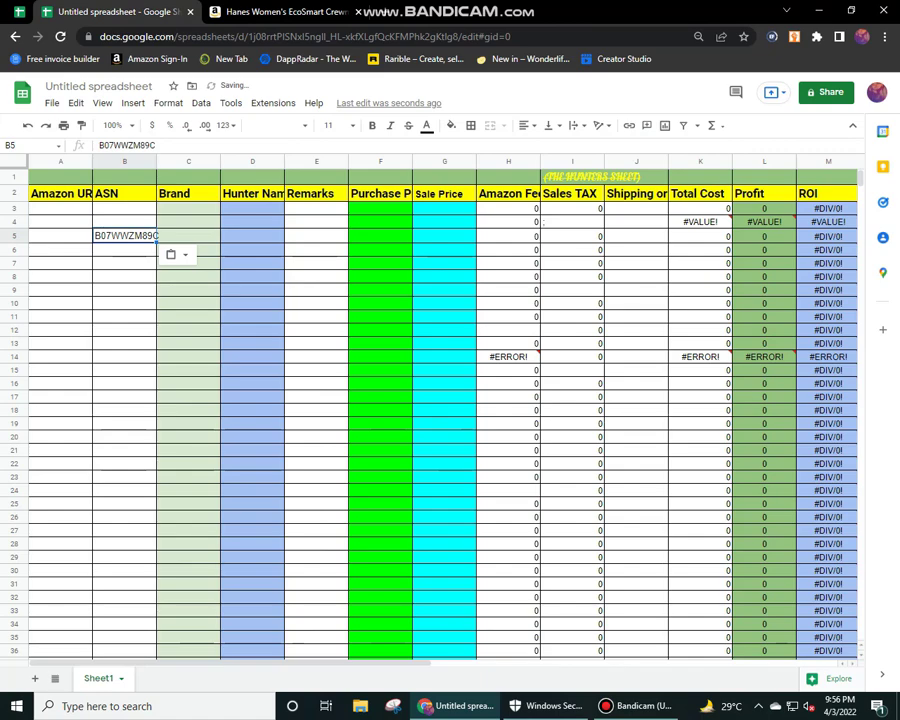
- Examine the brand and upper price on the Hanes product page against the sheet's Brand column in row 5
key("ctrl+Tab")
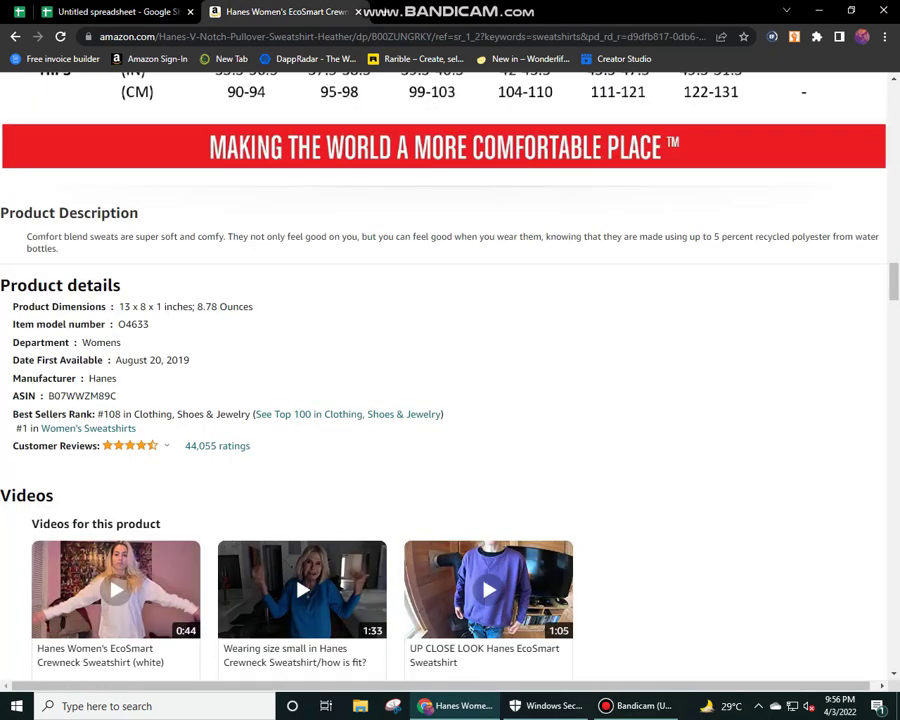
scroll(450, 380, "up", 15)
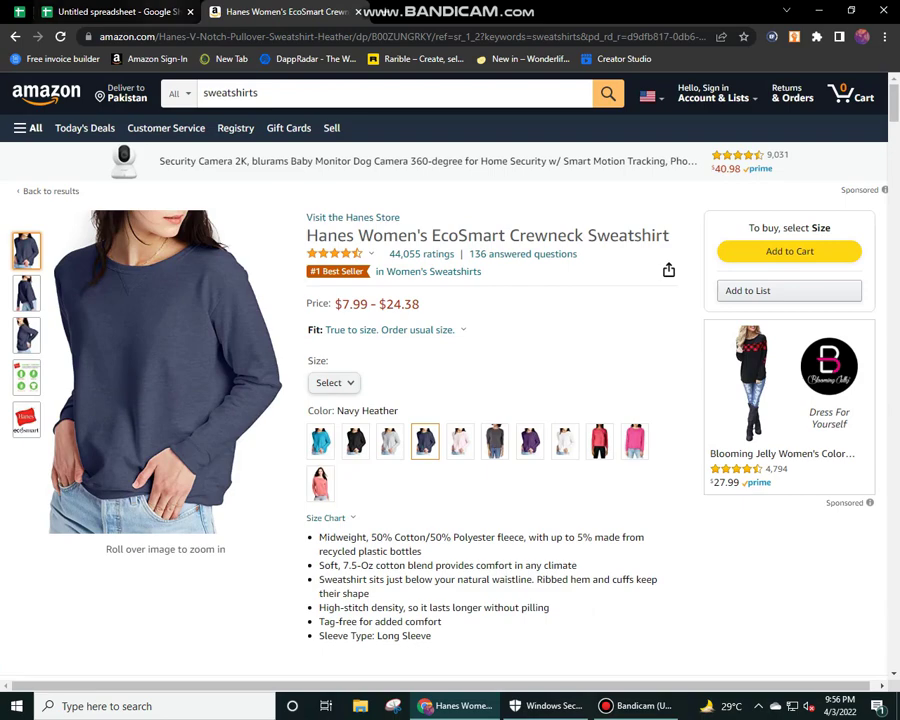
key("ctrl+shift+Tab")
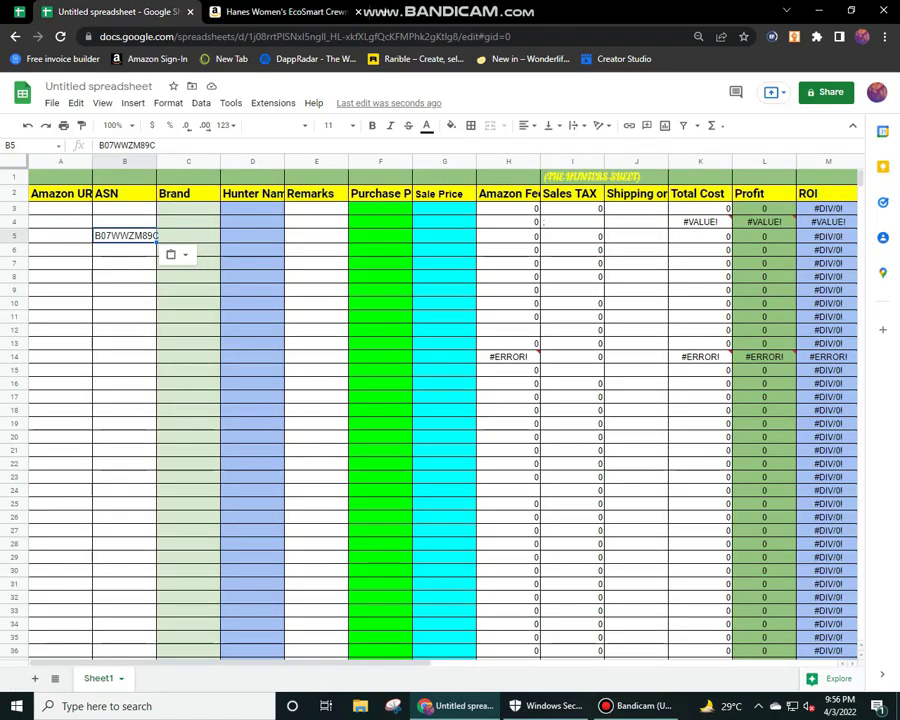
left_click(188, 235)
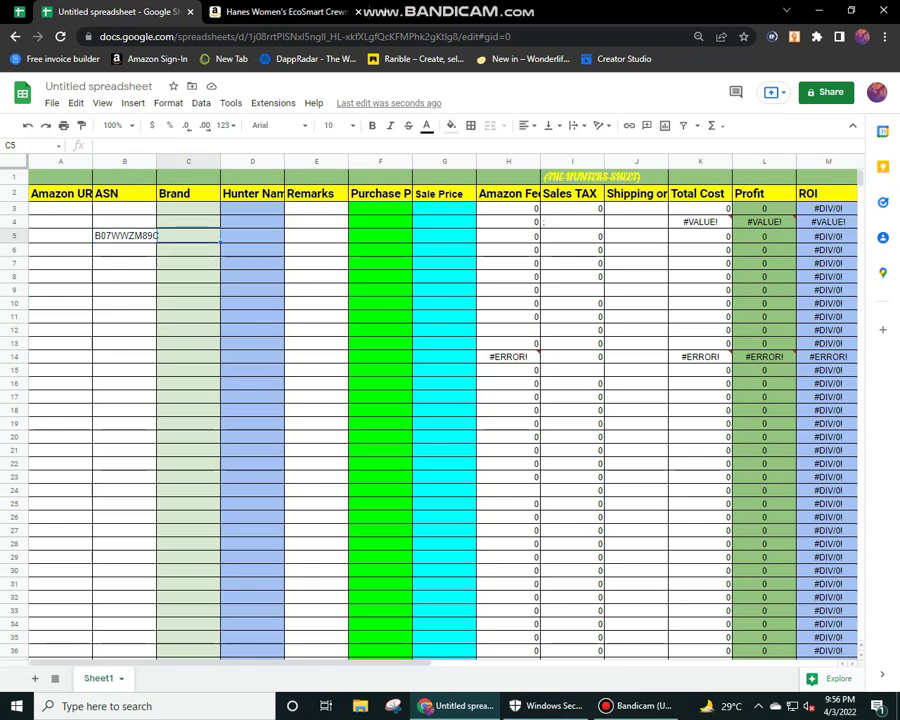
key("ctrl+Tab")
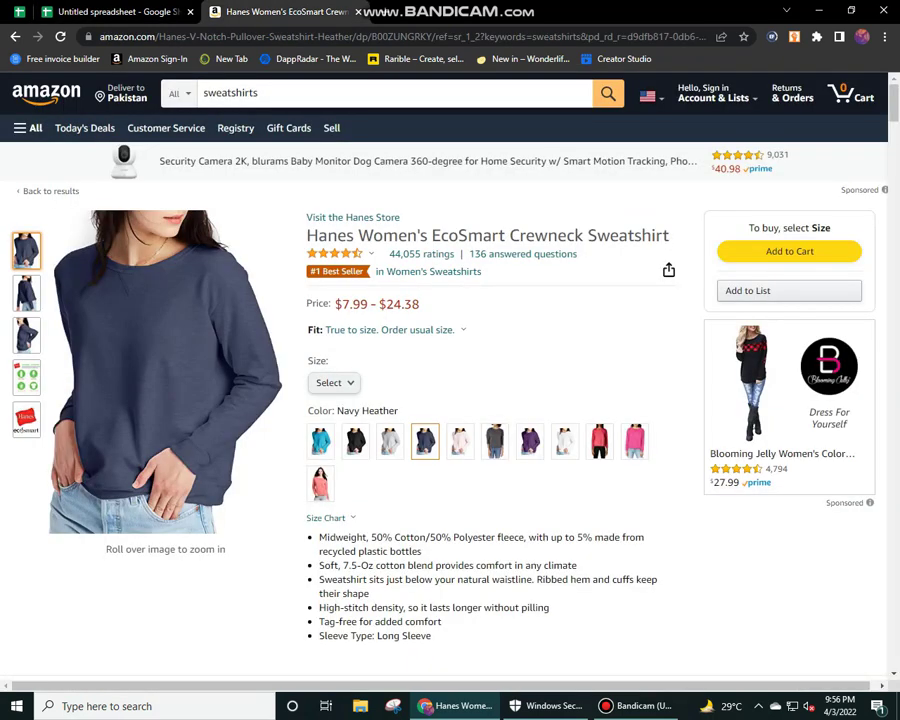
left_click_drag(379, 304, 419, 304)
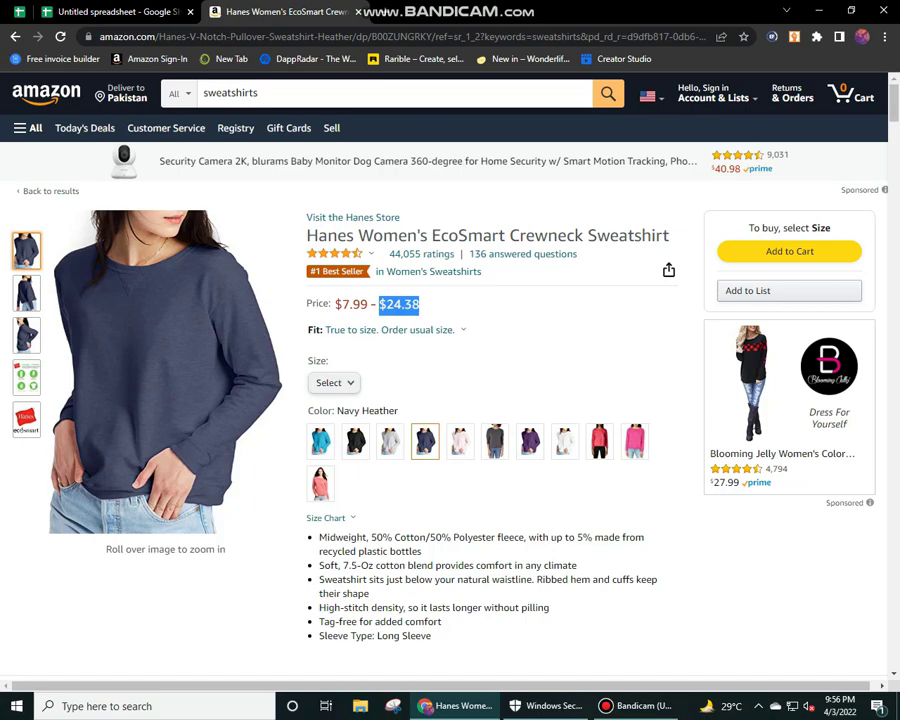
- Enter the sweatshirt's lower price, 7.99, as the purchase price in cell F5 of the spreadsheet
key("ctrl+Tab")
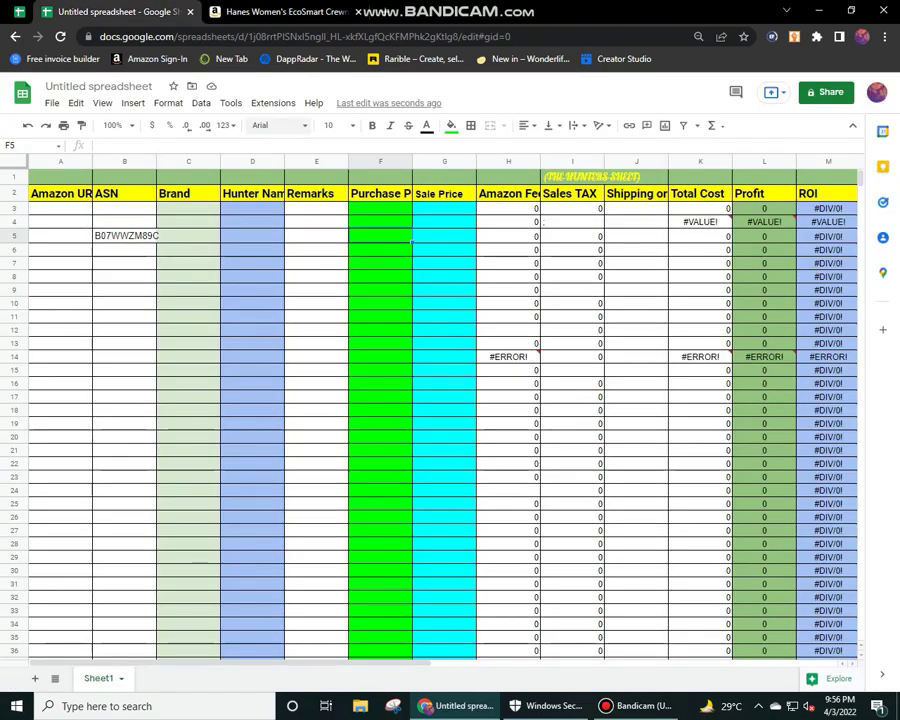
key("ctrl+Tab")
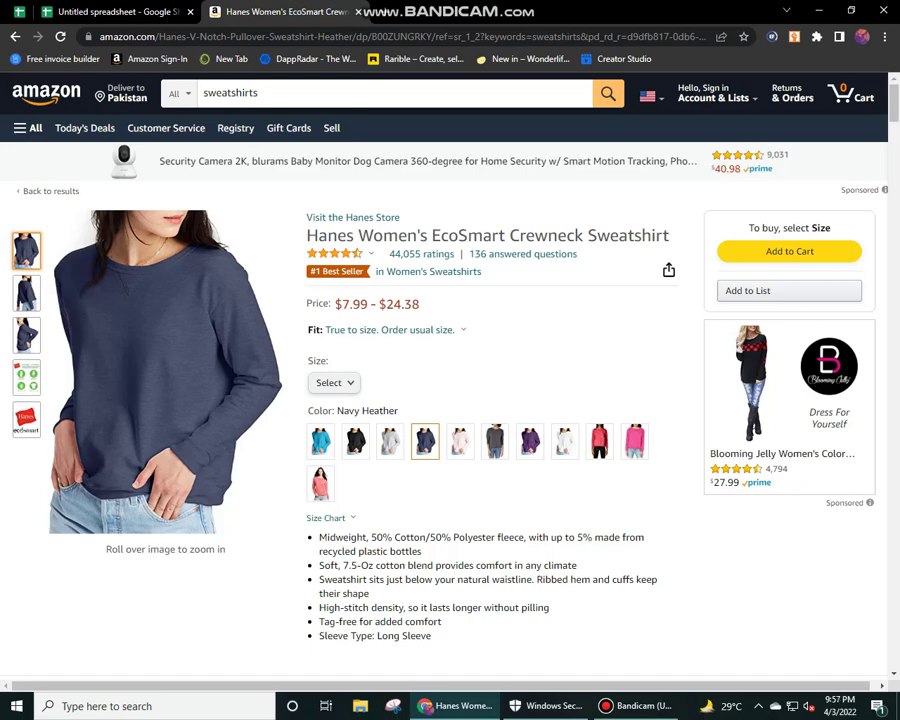
left_click_drag(337, 304, 362, 304)
left_click(355, 305)
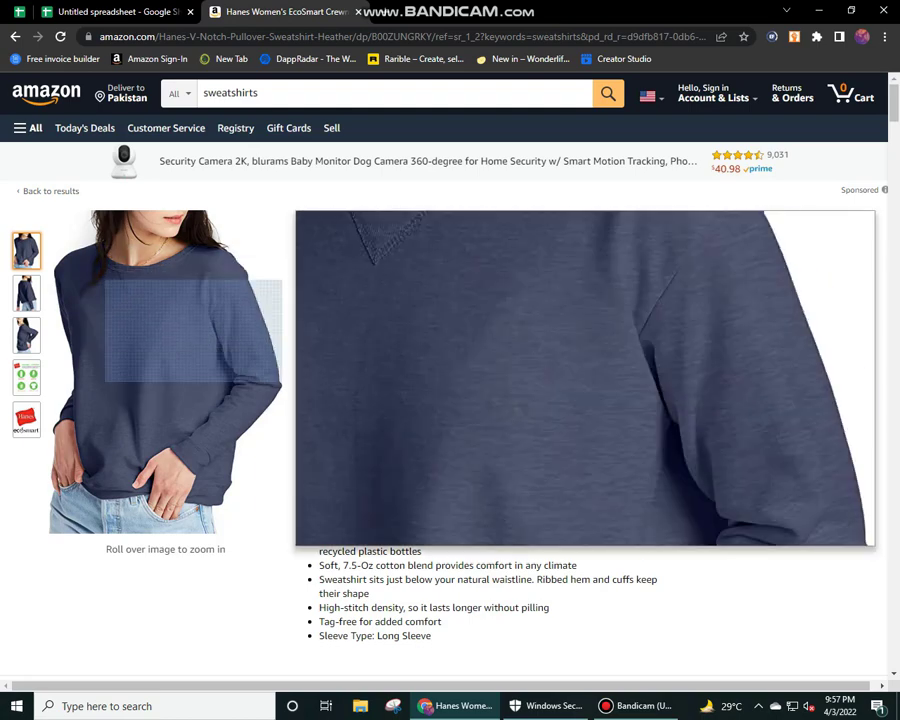
key("ctrl+Tab")
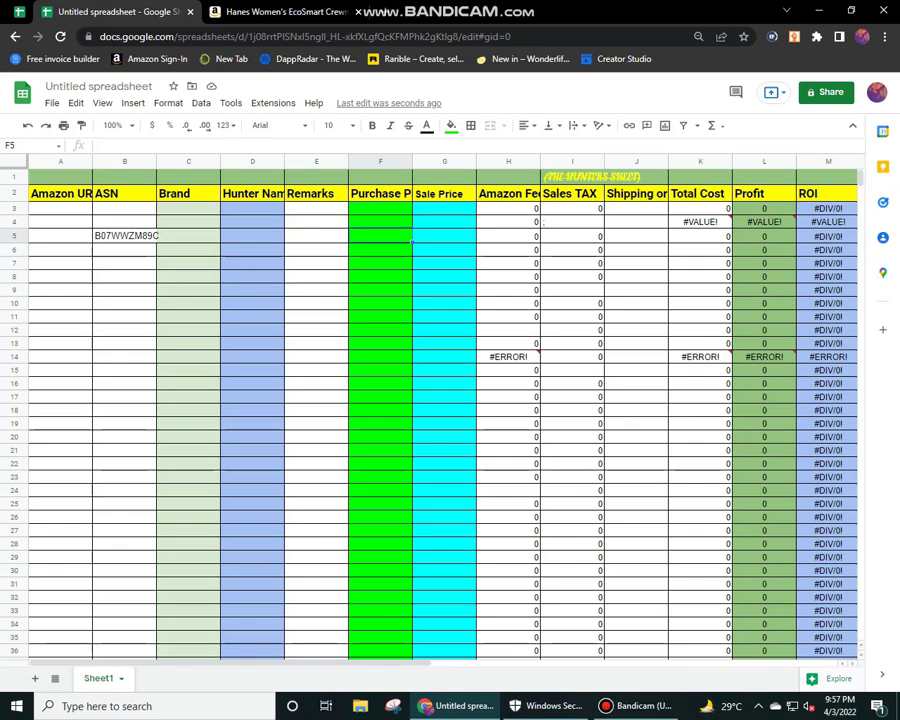
type("7.99")
- Enter the sweatshirt's upper price from the product page, 24.38, as the sale price in cell G5
key("ctrl+Tab")
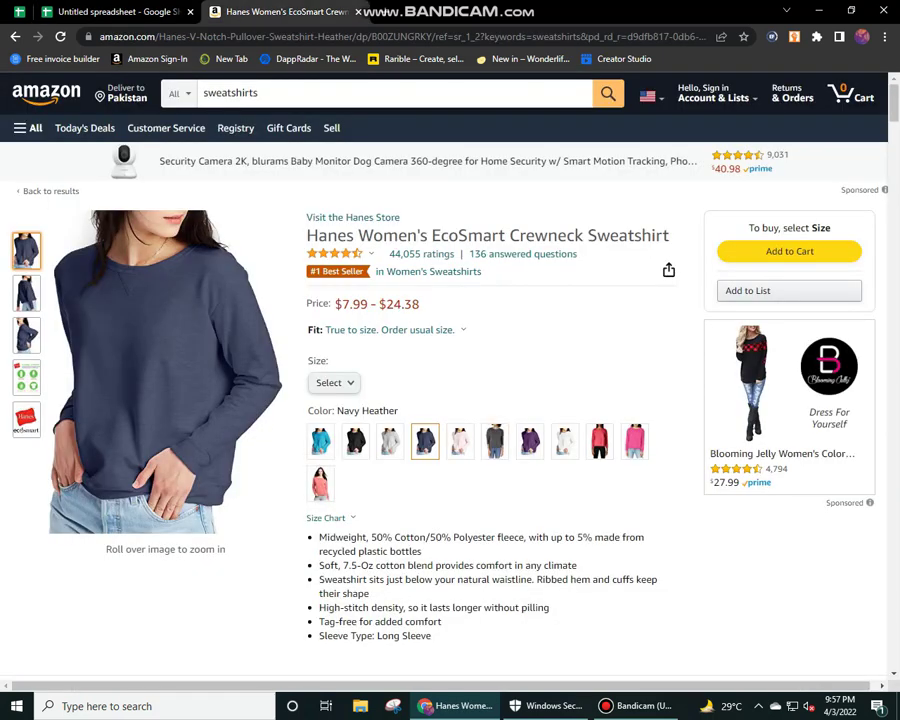
mouse_move(419, 304)
left_mouse_down()
mouse_move(378, 304)
mouse_move(403, 304)
left_mouse_up()
key("ctrl+Tab")
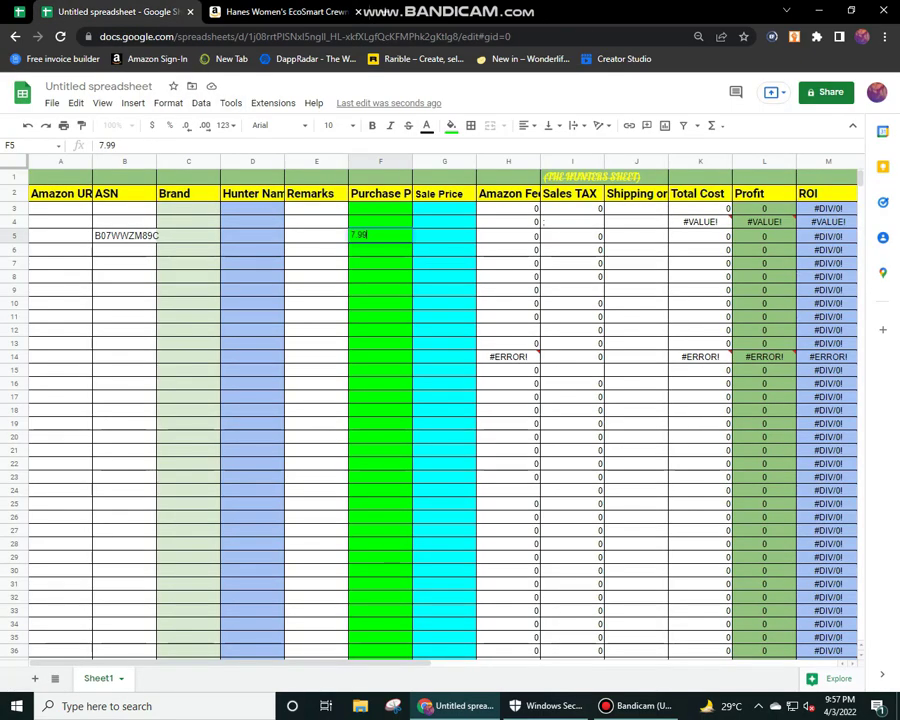
key("Tab")
type("24")
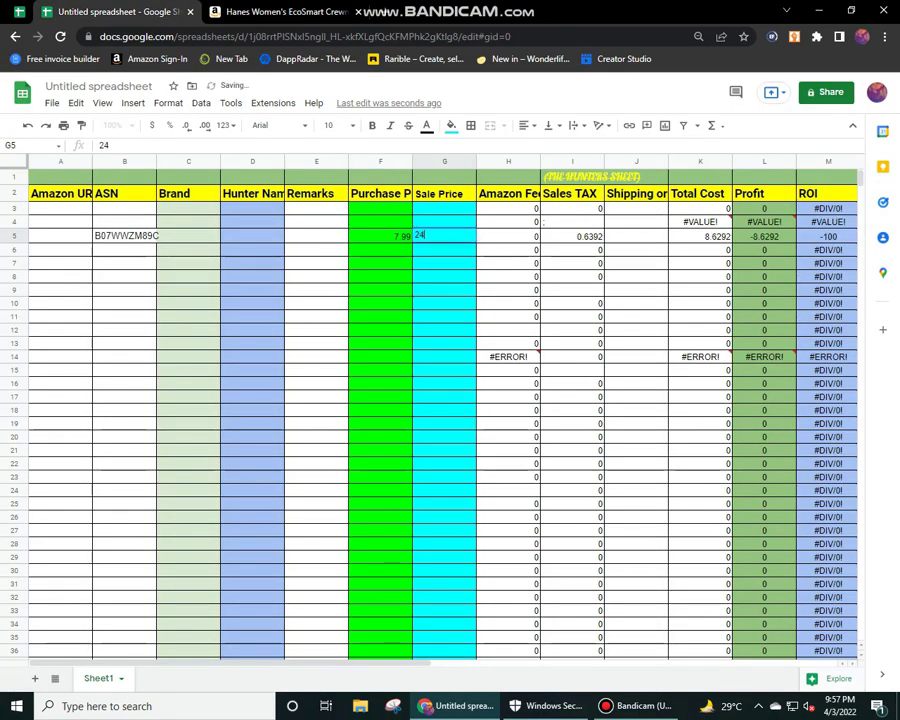
type(".38")
key("Return")
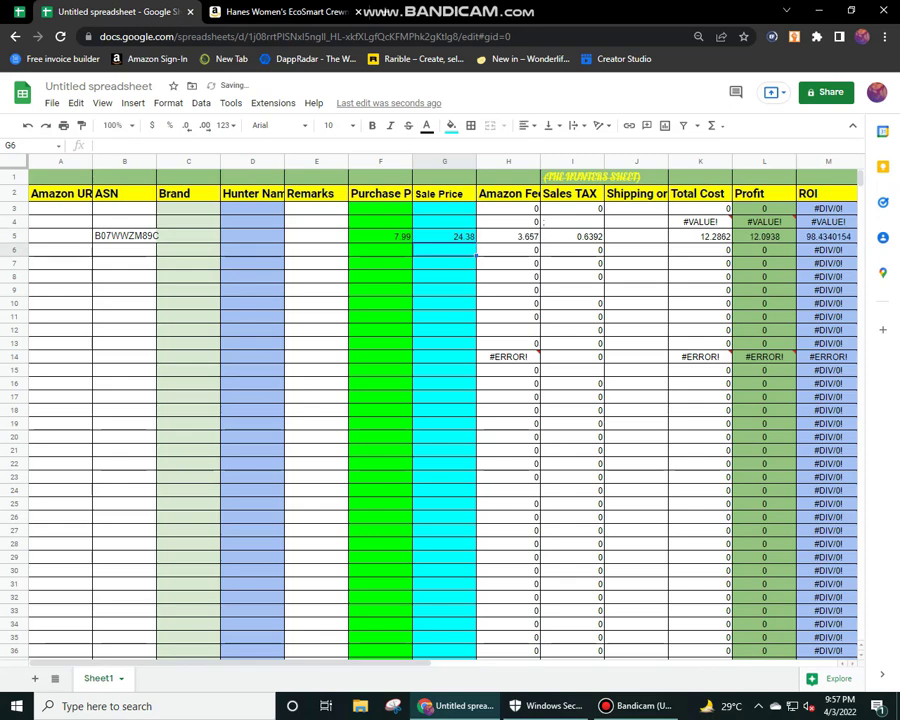